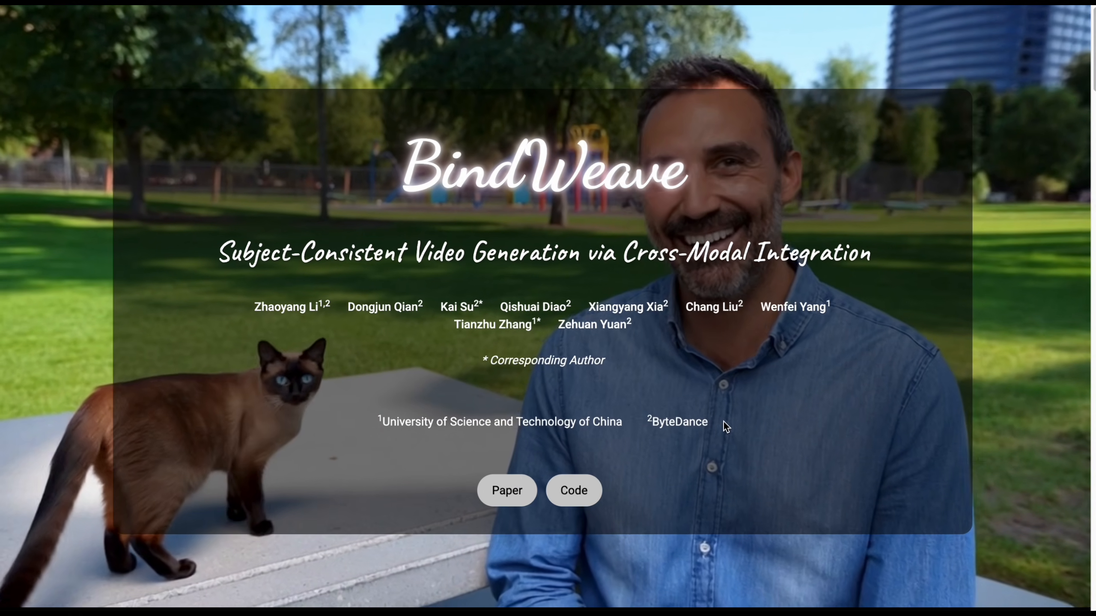
Review the BindWeave project page's title, abstract and Single-human-to-video examples, including the prompts behind the sample clips.
{"action": "left_click_drag", "start_coordinate": [715, 421], "coordinate": [514, 418]}
{"action": "left_click", "coordinate": [984, 379]}
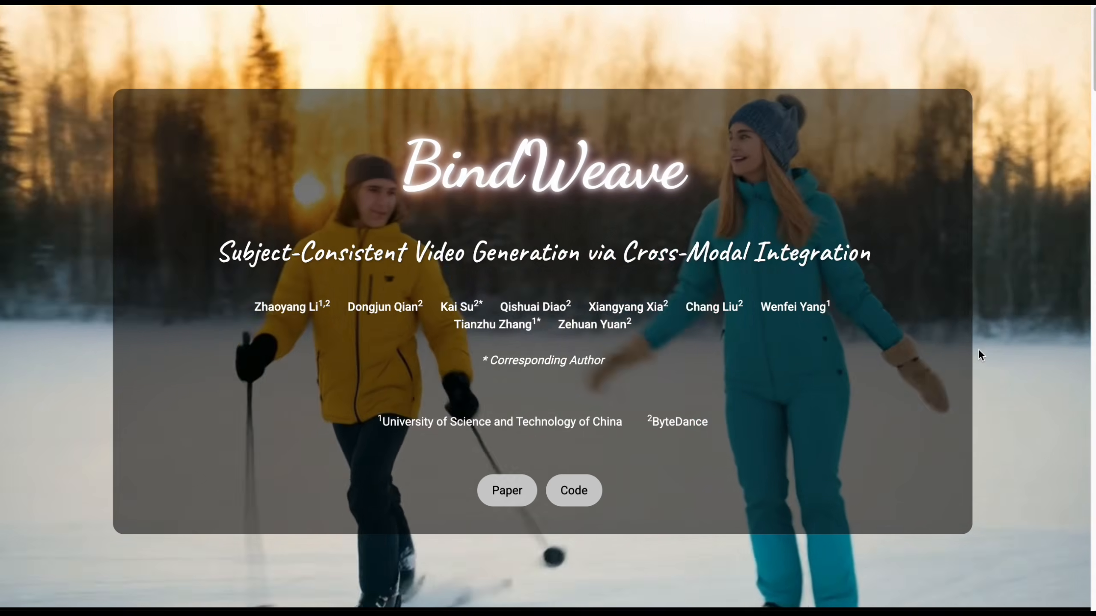
{"action": "scroll", "coordinate": [979, 349], "scroll_direction": "down", "scroll_amount": 3}
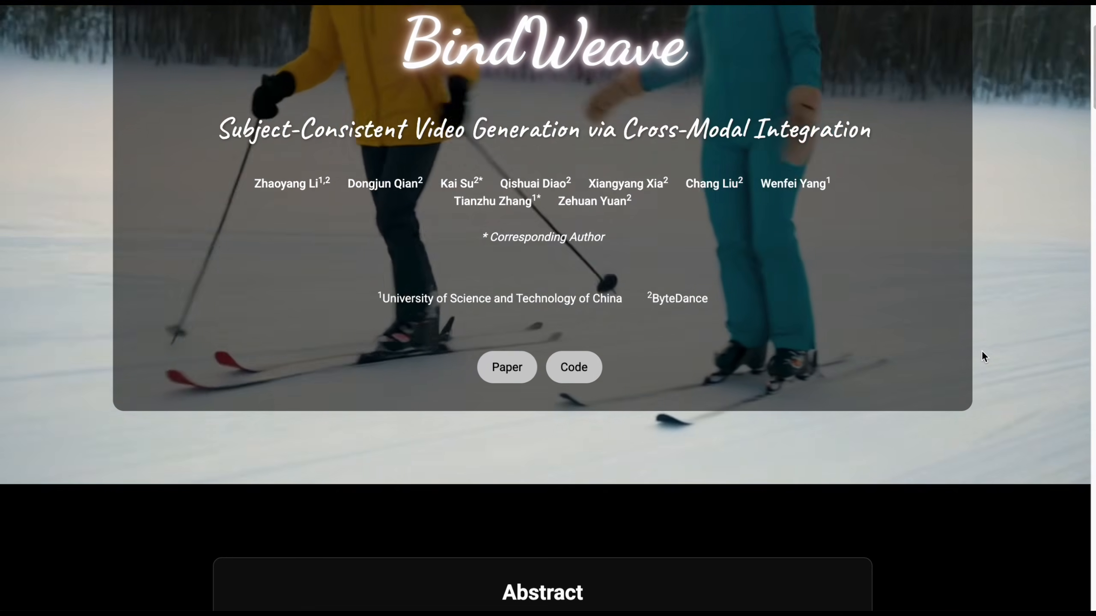
{"action": "scroll", "coordinate": [981, 351], "scroll_direction": "down", "scroll_amount": 12}
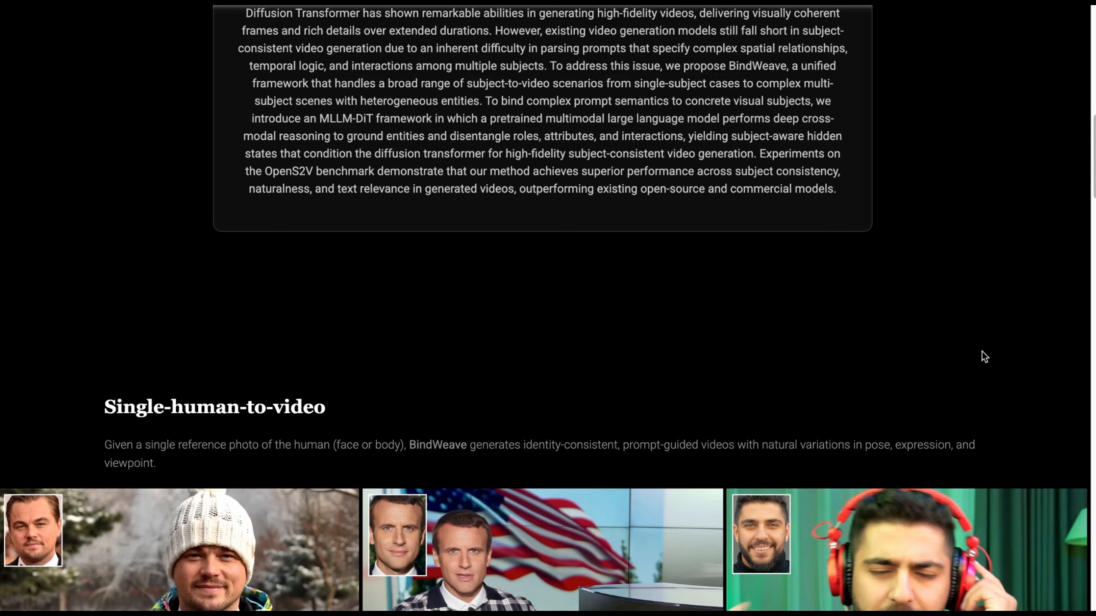
{"action": "scroll", "coordinate": [982, 351], "scroll_direction": "down", "scroll_amount": 8}
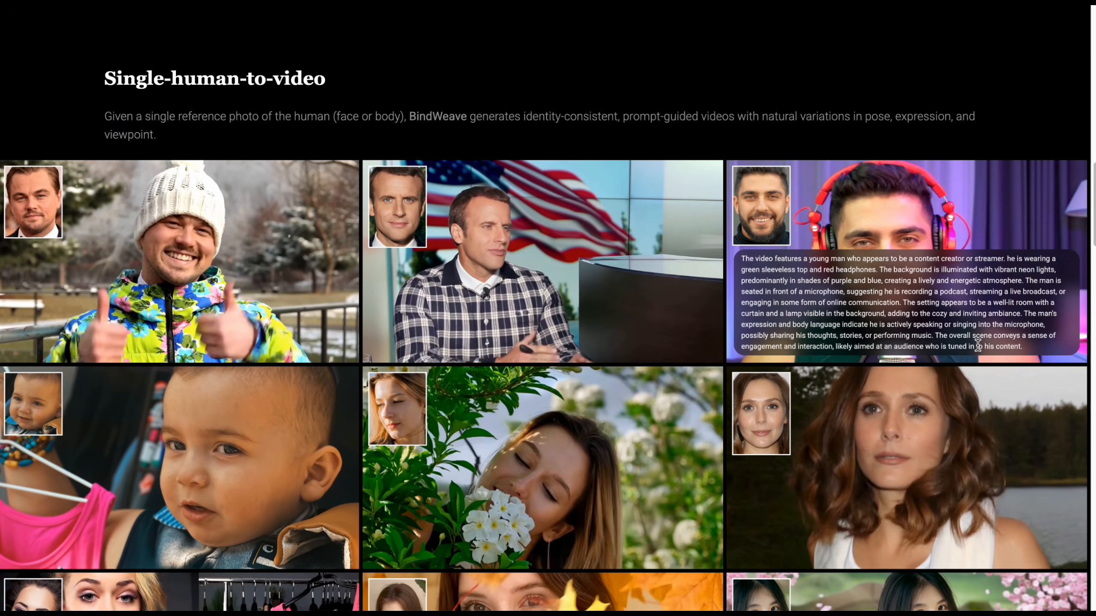
{"action": "scroll", "coordinate": [977, 346], "scroll_direction": "down", "scroll_amount": 1}
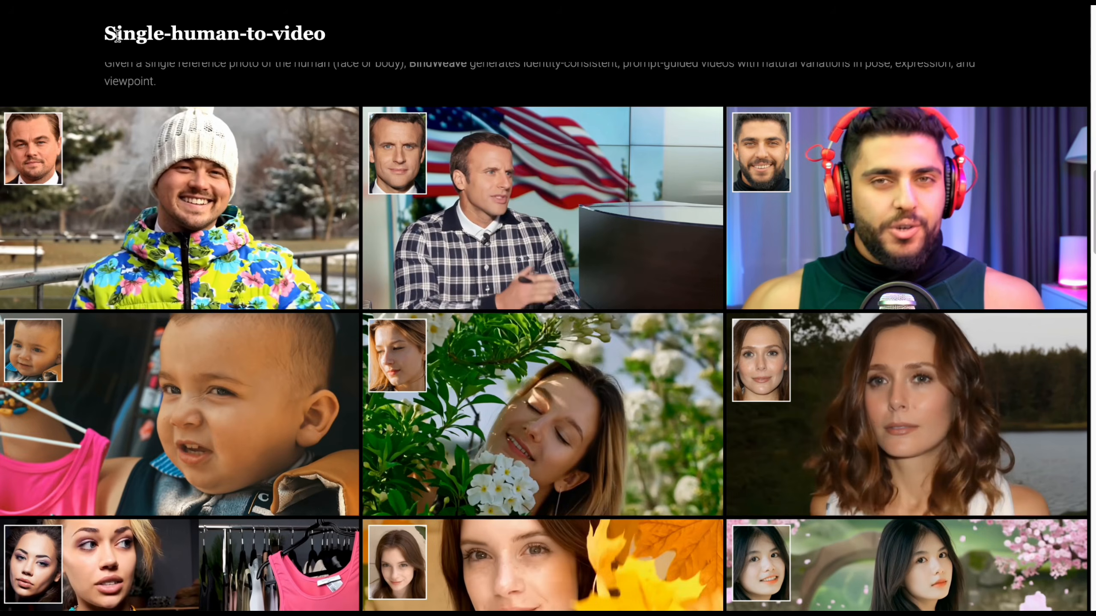
{"action": "mouse_move", "coordinate": [300, 176]}
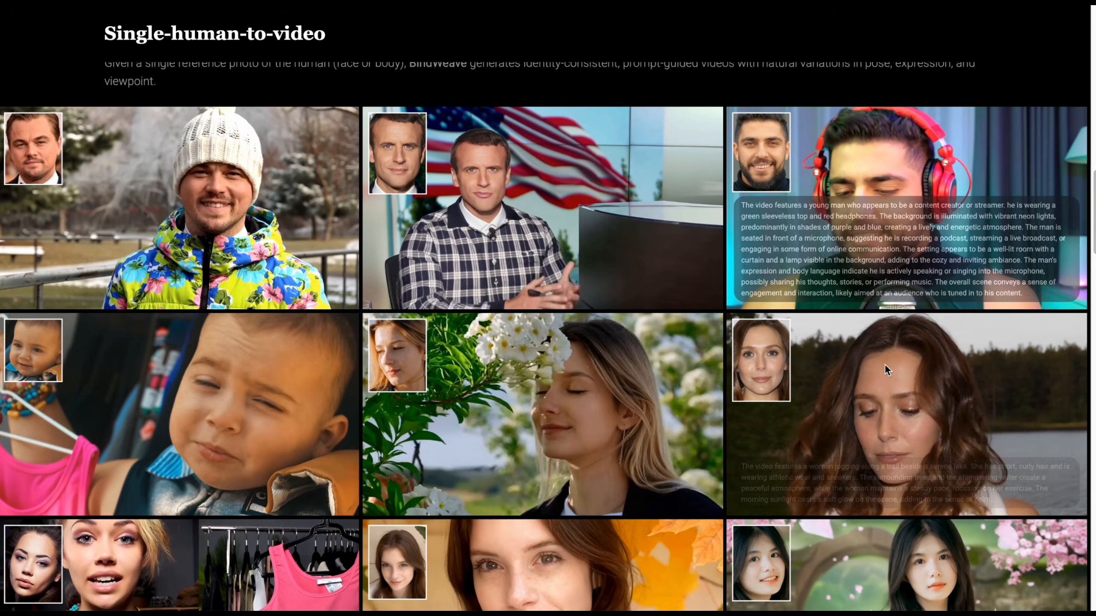
{"action": "mouse_move", "coordinate": [512, 415]}
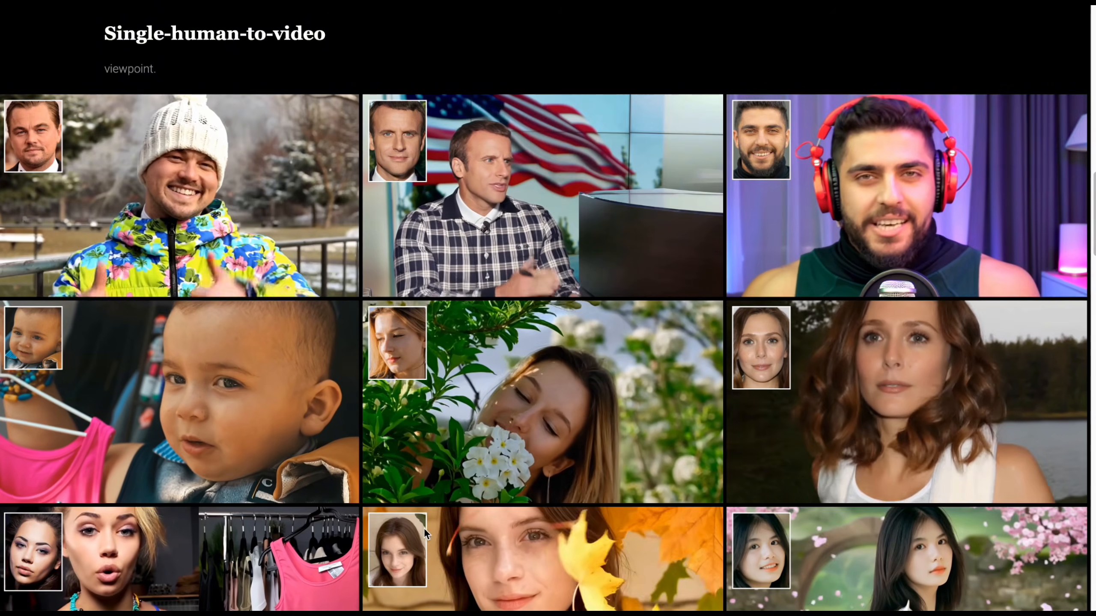
{"action": "scroll", "coordinate": [400, 508], "scroll_direction": "down", "scroll_amount": 3}
{"action": "mouse_move", "coordinate": [401, 508]}
{"action": "scroll", "coordinate": [844, 500], "scroll_direction": "down", "scroll_amount": 8}
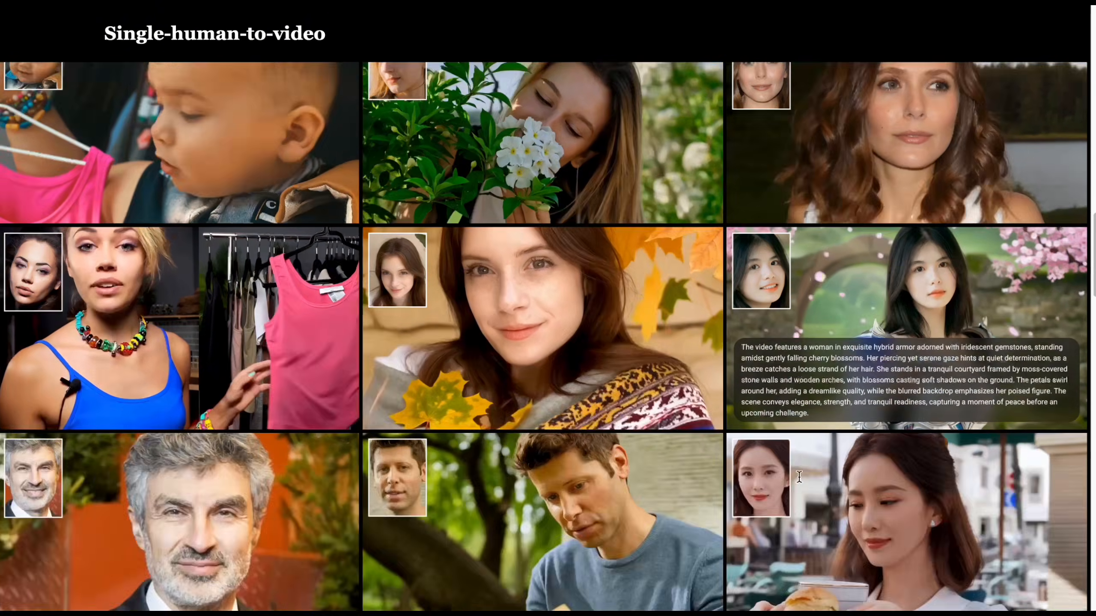
Examine the Multi-human-to-video and Human-entity-to-video example sections of the BindWeave project page.
{"action": "scroll", "coordinate": [276, 356], "scroll_direction": "down", "scroll_amount": 10}
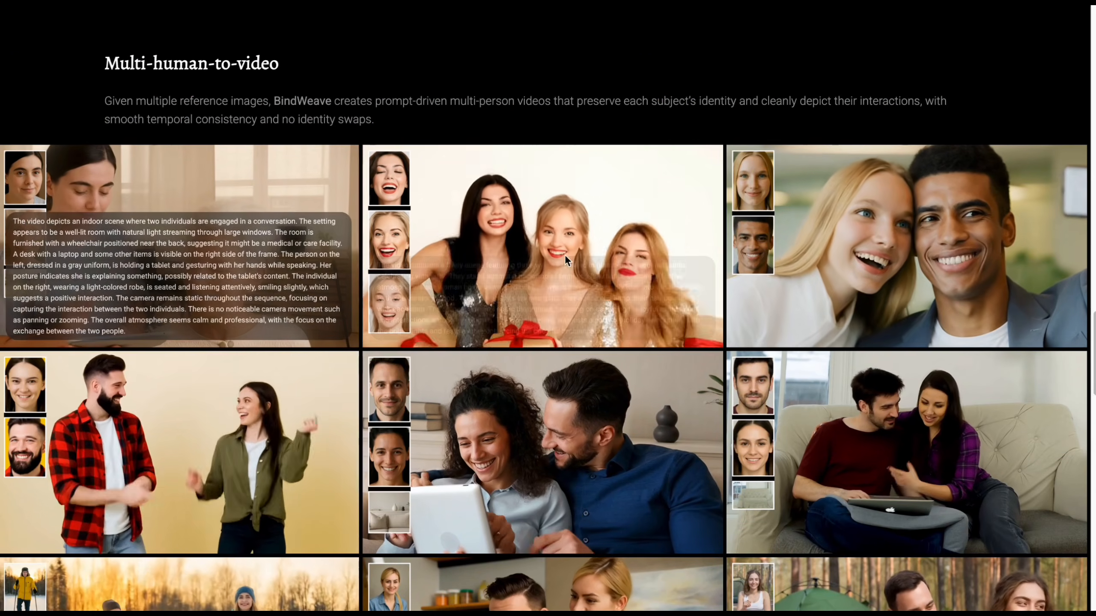
{"action": "mouse_move", "coordinate": [889, 277]}
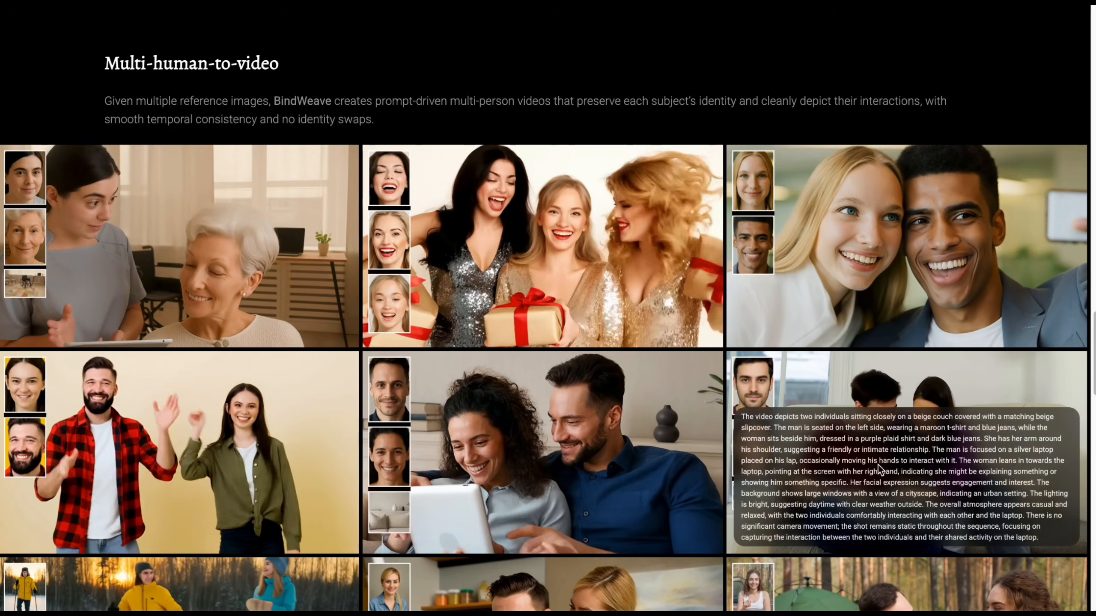
{"action": "scroll", "coordinate": [478, 442], "scroll_direction": "down", "scroll_amount": 5}
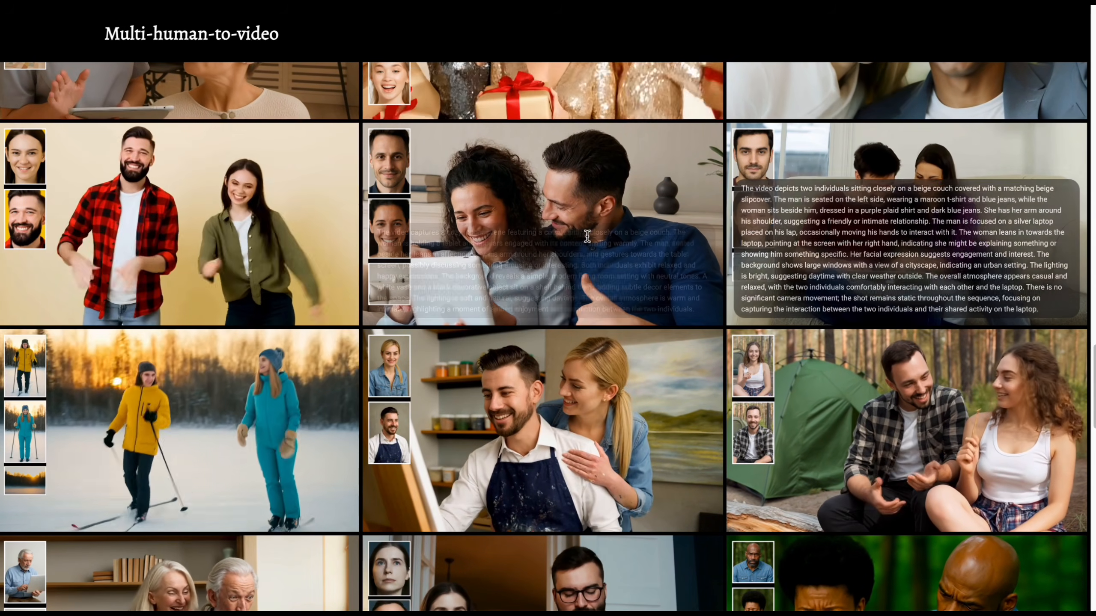
{"action": "scroll", "coordinate": [606, 260], "scroll_direction": "down", "scroll_amount": 5}
{"action": "scroll", "coordinate": [619, 286], "scroll_direction": "down", "scroll_amount": 15}
{"action": "scroll", "coordinate": [620, 281], "scroll_direction": "up", "scroll_amount": 3}
{"action": "scroll", "coordinate": [617, 280], "scroll_direction": "up", "scroll_amount": 1}
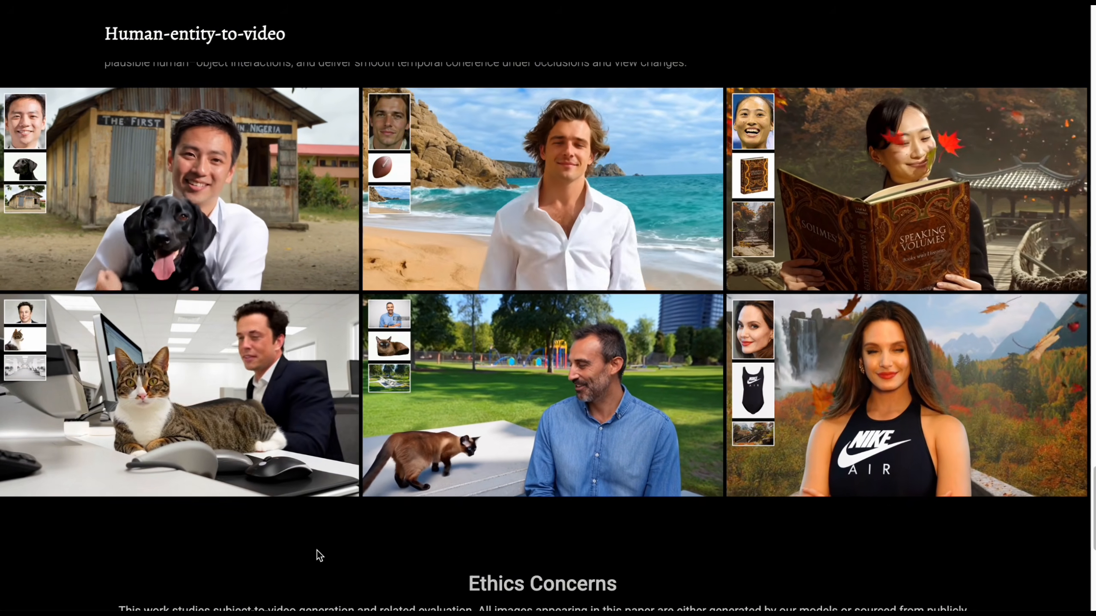
{"action": "scroll", "coordinate": [319, 554], "scroll_direction": "up", "scroll_amount": 1}
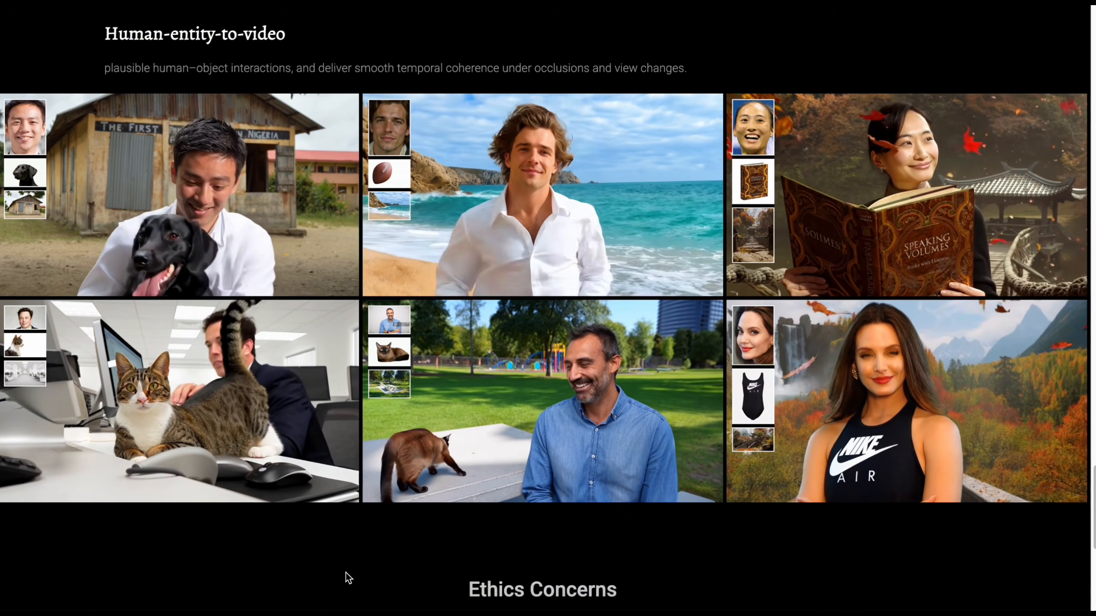
{"action": "scroll", "coordinate": [220, 84], "scroll_direction": "up", "scroll_amount": 2}
{"action": "scroll", "coordinate": [386, 142], "scroll_direction": "down", "scroll_amount": 1}
{"action": "scroll", "coordinate": [572, 203], "scroll_direction": "up", "scroll_amount": 15}
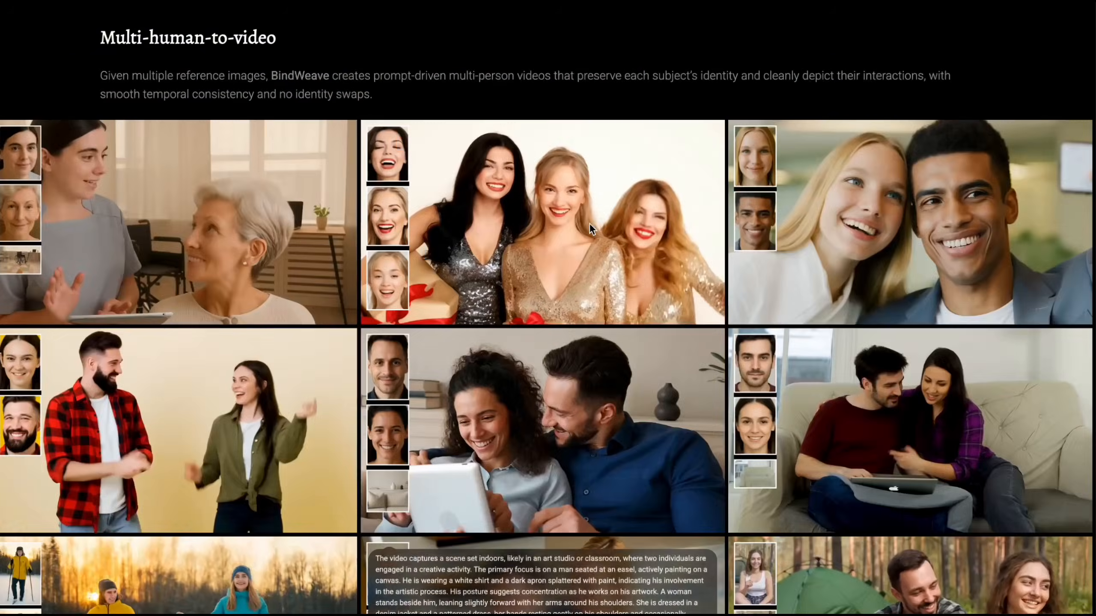
{"action": "scroll", "coordinate": [589, 222], "scroll_direction": "up", "scroll_amount": 20}
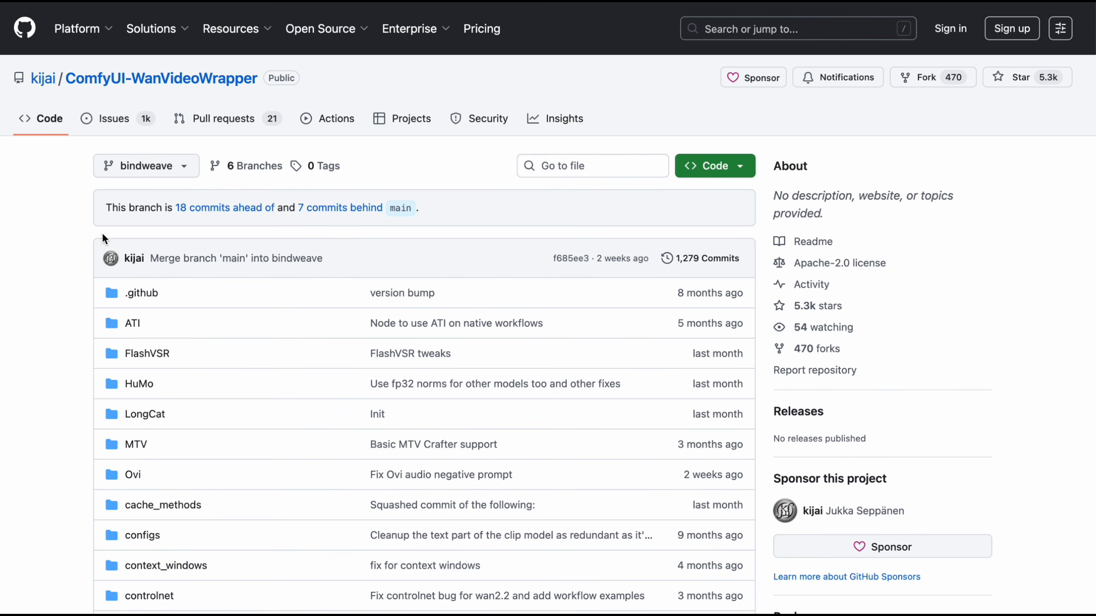
On GitHub, review the kijai/ComfyUI-WanVideoWrapper repository and select its bindweave branch.
{"action": "left_click_drag", "start_coordinate": [255, 82], "coordinate": [63, 82]}
{"action": "left_click", "coordinate": [30, 221]}
{"action": "scroll", "coordinate": [157, 305], "scroll_direction": "down", "scroll_amount": 1}
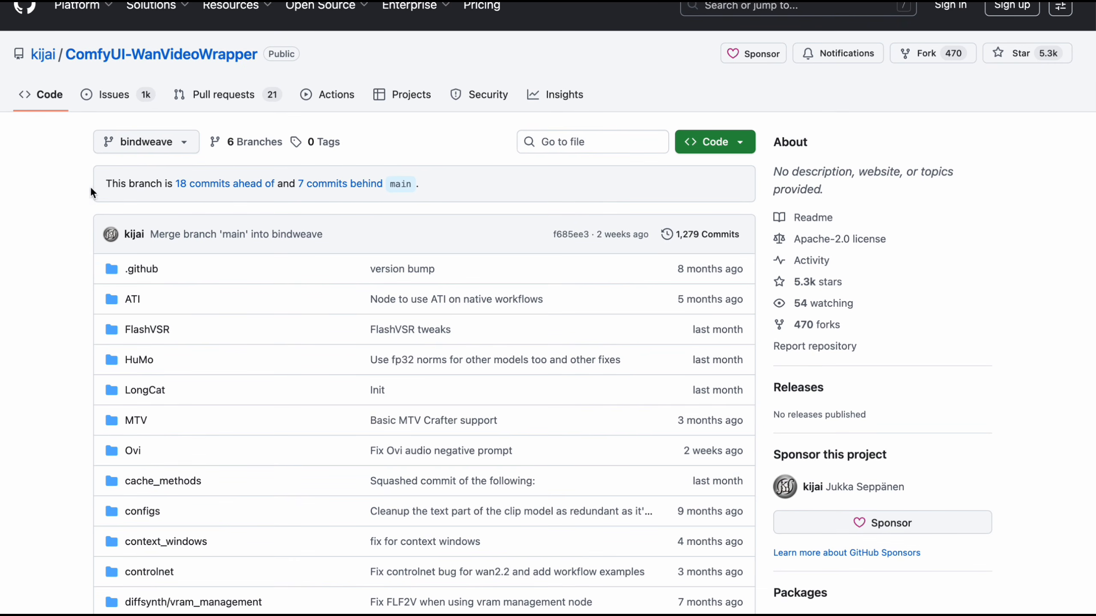
{"action": "scroll", "coordinate": [241, 406], "scroll_direction": "down", "scroll_amount": 5}
{"action": "scroll", "coordinate": [242, 393], "scroll_direction": "up", "scroll_amount": 3}
{"action": "scroll", "coordinate": [242, 389], "scroll_direction": "up", "scroll_amount": 3}
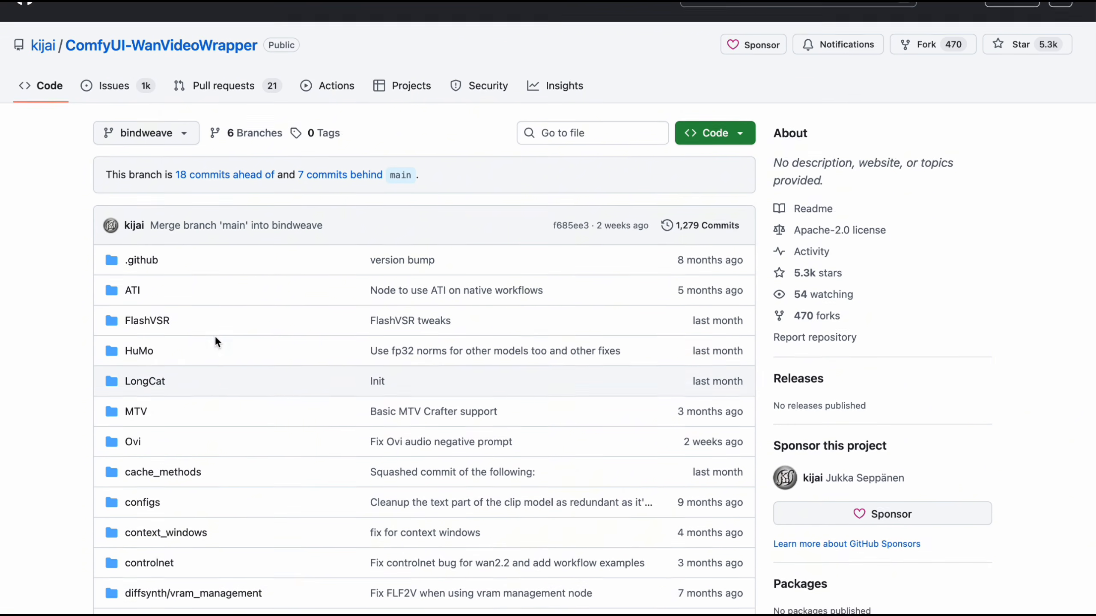
{"action": "left_click", "coordinate": [149, 175]}
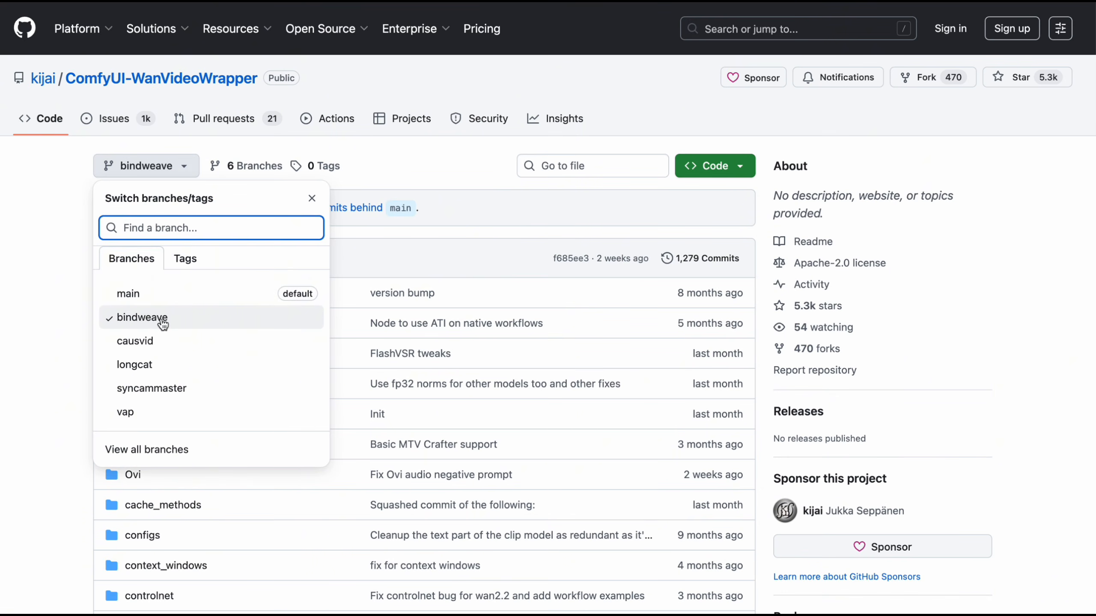
{"action": "left_click", "coordinate": [129, 317]}
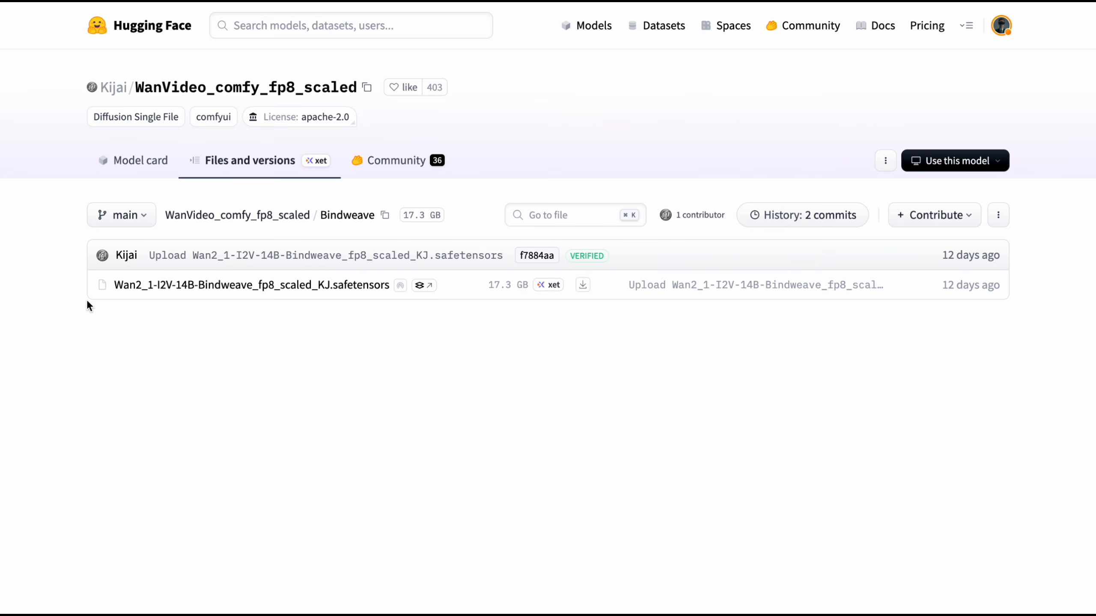
On Hugging Face, identify the Wan2_1-I2V-14B-Bindweave_fp8_scaled_KJ.safetensors model and the qwen_2.5_vl_7b_fp8_scaled.safetensors text encoder files.
{"action": "left_click_drag", "start_coordinate": [74, 285], "coordinate": [421, 332]}
{"action": "left_click", "coordinate": [375, 407]}
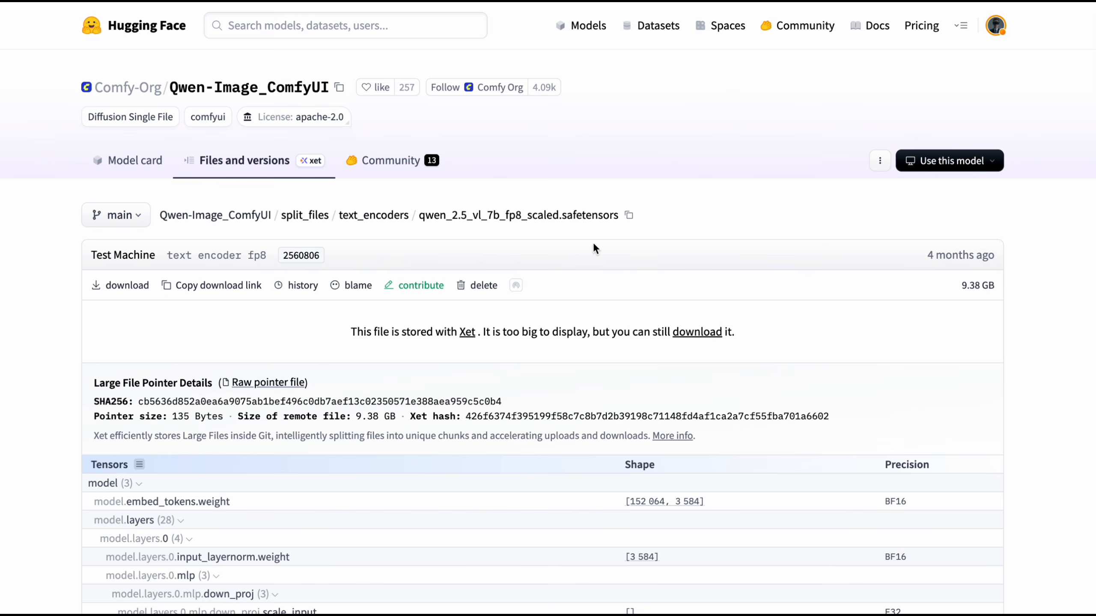
{"action": "left_click_drag", "start_coordinate": [624, 219], "coordinate": [313, 188]}
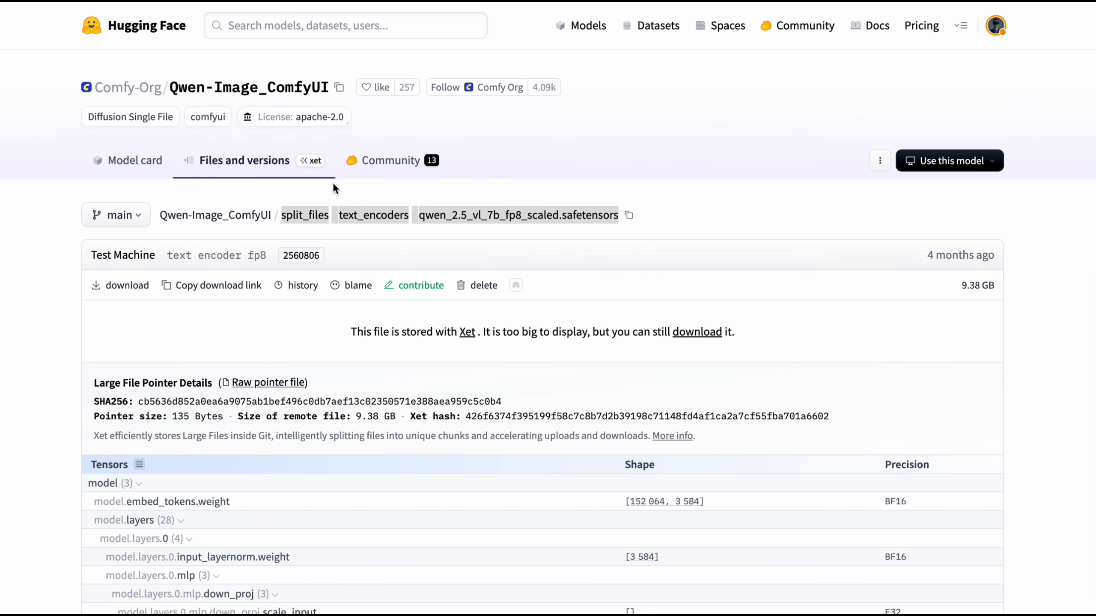
{"action": "left_click", "coordinate": [552, 145]}
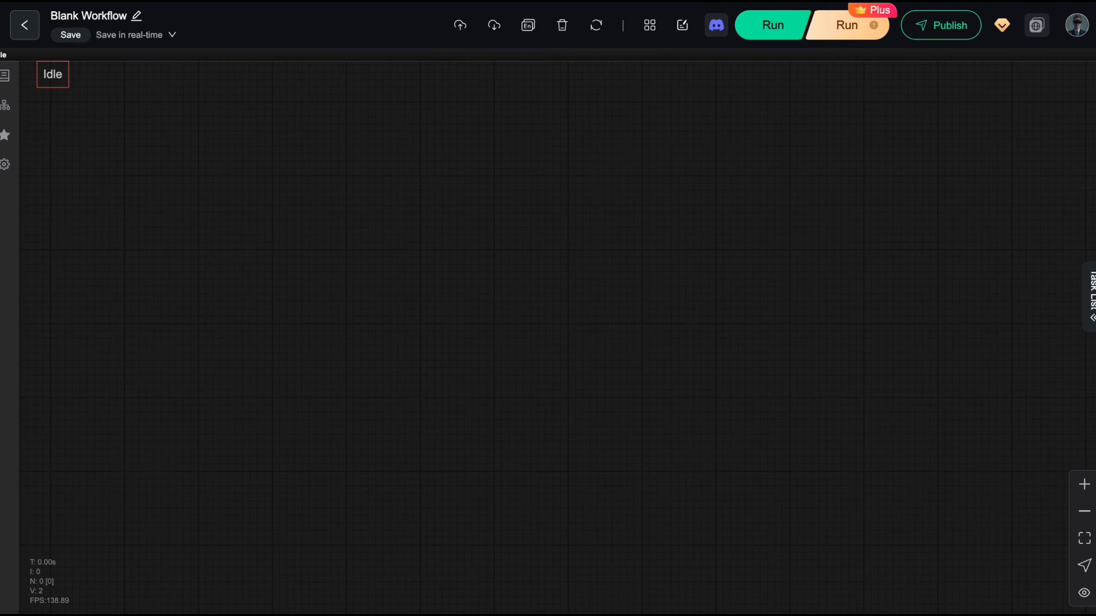
In the ComfyUI workflow editor, examine the WanVideo Add Bindweave Embeds node and its image_embeds link to WanVideo Sampler.
{"action": "left_click_drag", "start_coordinate": [254, 297], "coordinate": [286, 319]}
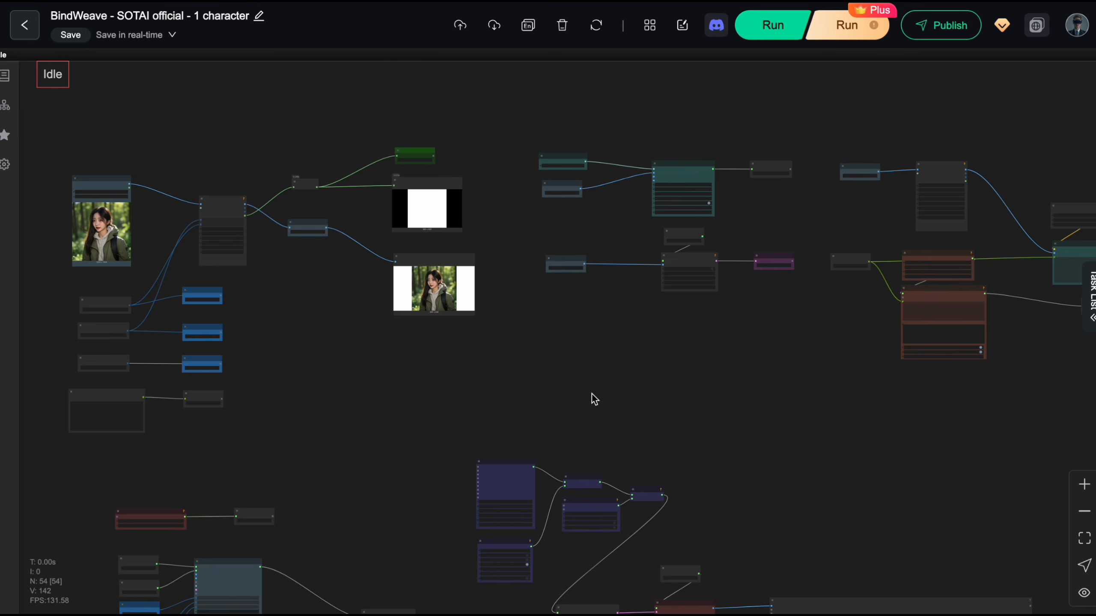
{"action": "left_click", "coordinate": [399, 86]}
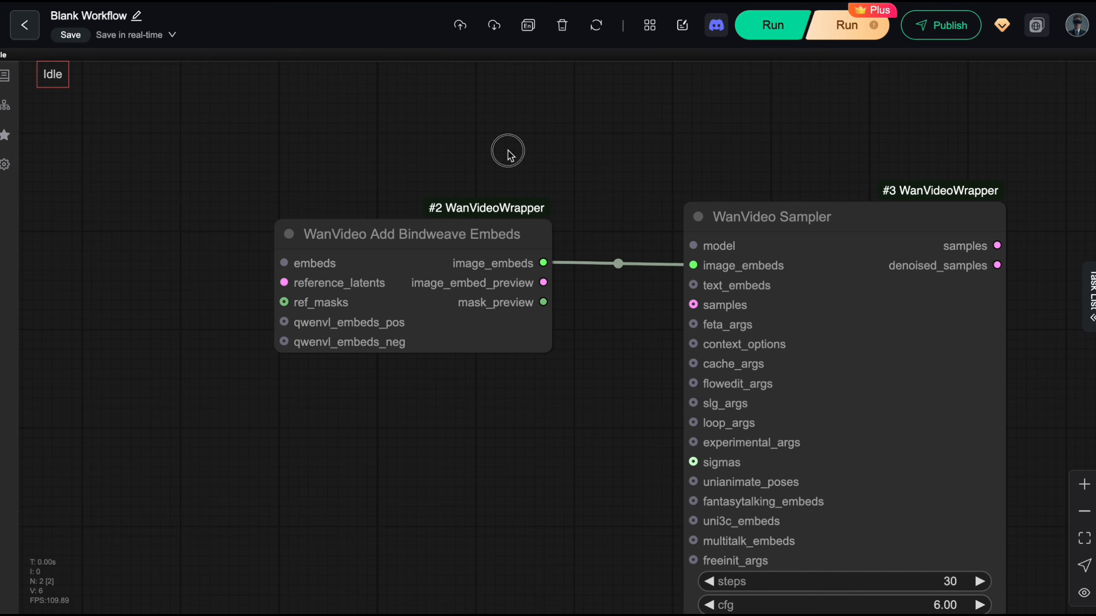
{"action": "scroll", "coordinate": [497, 146], "scroll_direction": "down", "scroll_amount": 2}
{"action": "left_click_drag", "start_coordinate": [497, 147], "coordinate": [530, 139]}
{"action": "scroll", "coordinate": [401, 182], "scroll_direction": "up", "scroll_amount": 2}
{"action": "left_click", "coordinate": [384, 172]}
{"action": "scroll", "coordinate": [491, 257], "scroll_direction": "up", "scroll_amount": 1}
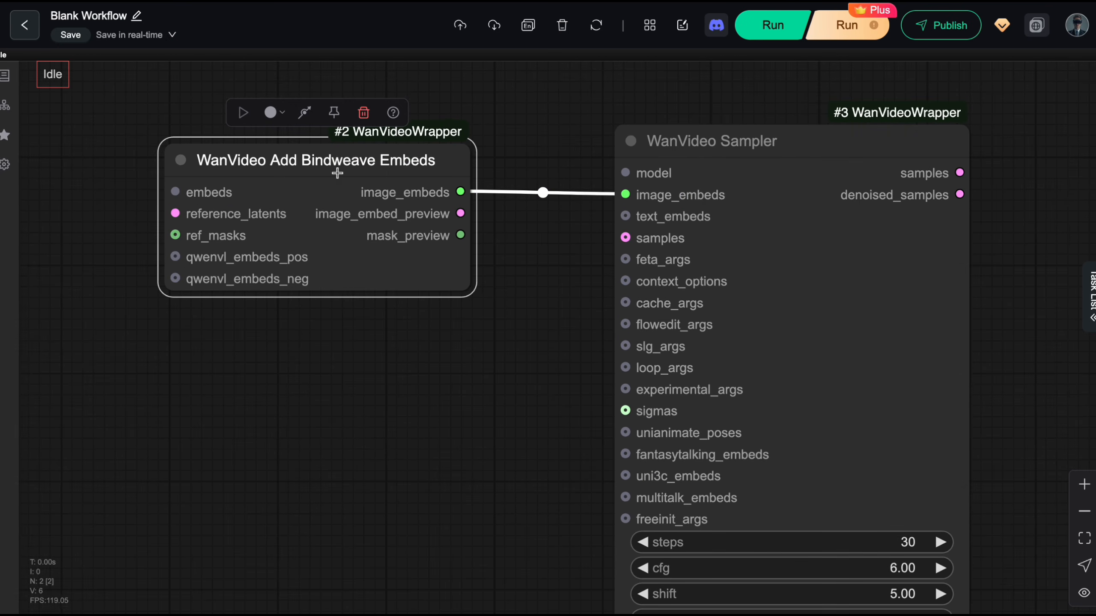
{"action": "left_click", "coordinate": [531, 102]}
{"action": "scroll", "coordinate": [534, 125], "scroll_direction": "down", "scroll_amount": 2}
{"action": "left_click_drag", "start_coordinate": [521, 150], "coordinate": [499, 152]}
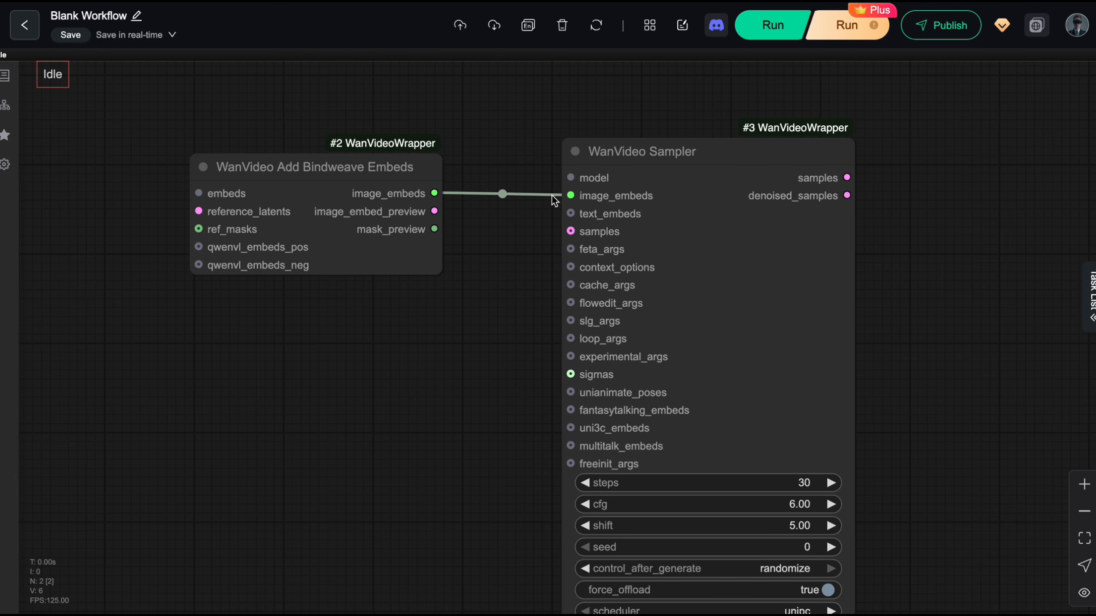
Inspect the inputs of the WanVideo Sampler node and those of the WanVideo Add Bindweave Embeds node.
{"action": "left_click", "coordinate": [613, 162]}
{"action": "scroll", "coordinate": [880, 201], "scroll_direction": "up", "scroll_amount": 1}
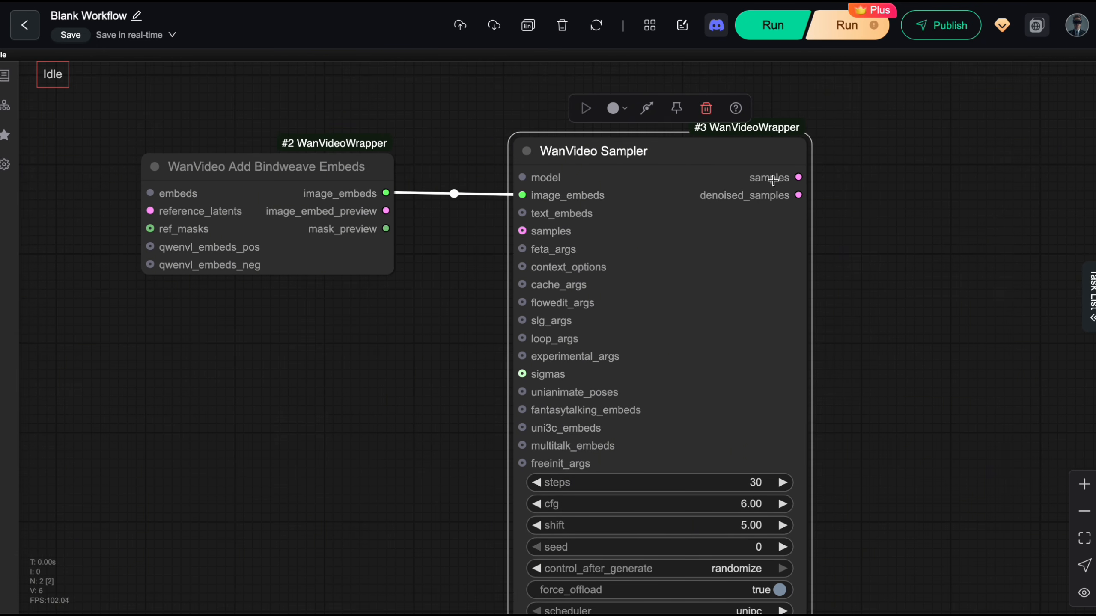
{"action": "scroll", "coordinate": [821, 204], "scroll_direction": "down", "scroll_amount": 2}
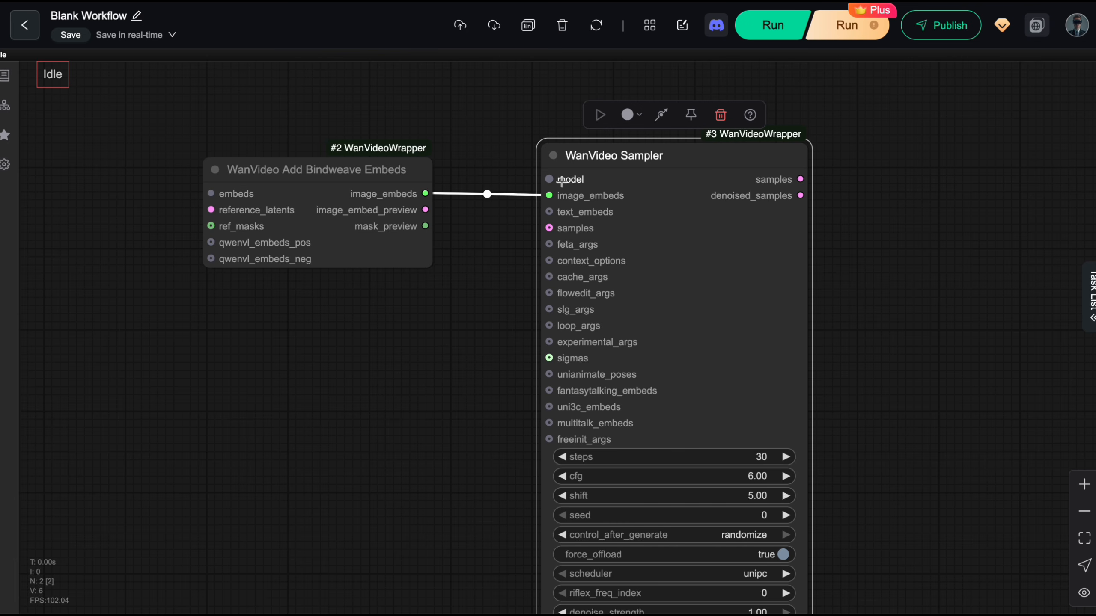
{"action": "left_click", "coordinate": [877, 200]}
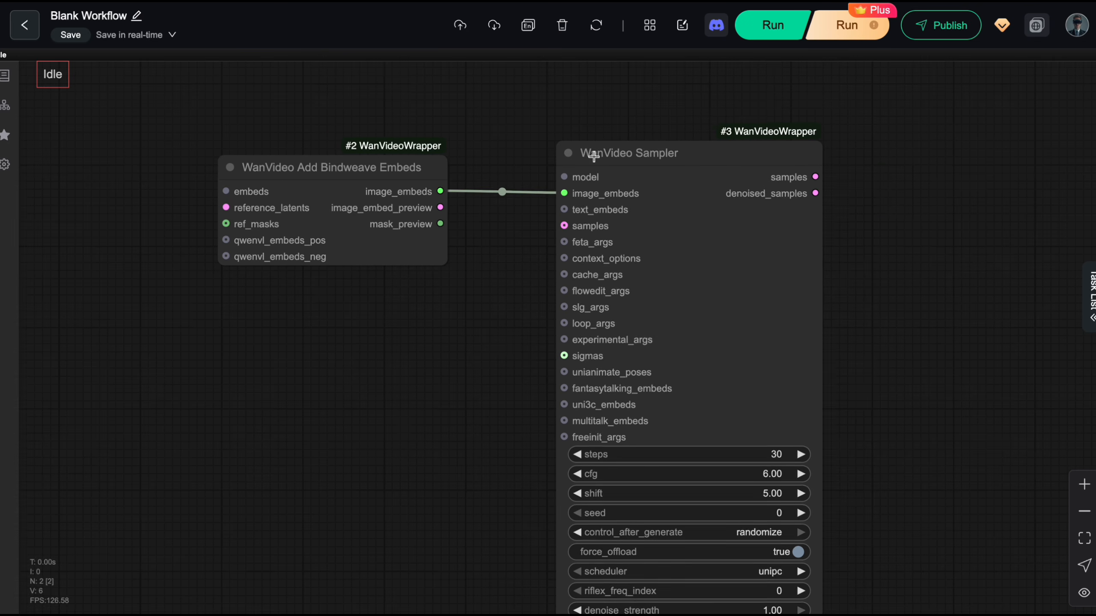
{"action": "left_click_drag", "start_coordinate": [580, 153], "coordinate": [678, 153]}
{"action": "left_click", "coordinate": [396, 178]}
{"action": "left_click_drag", "start_coordinate": [478, 338], "coordinate": [608, 329]}
{"action": "left_click_drag", "start_coordinate": [488, 184], "coordinate": [571, 187]}
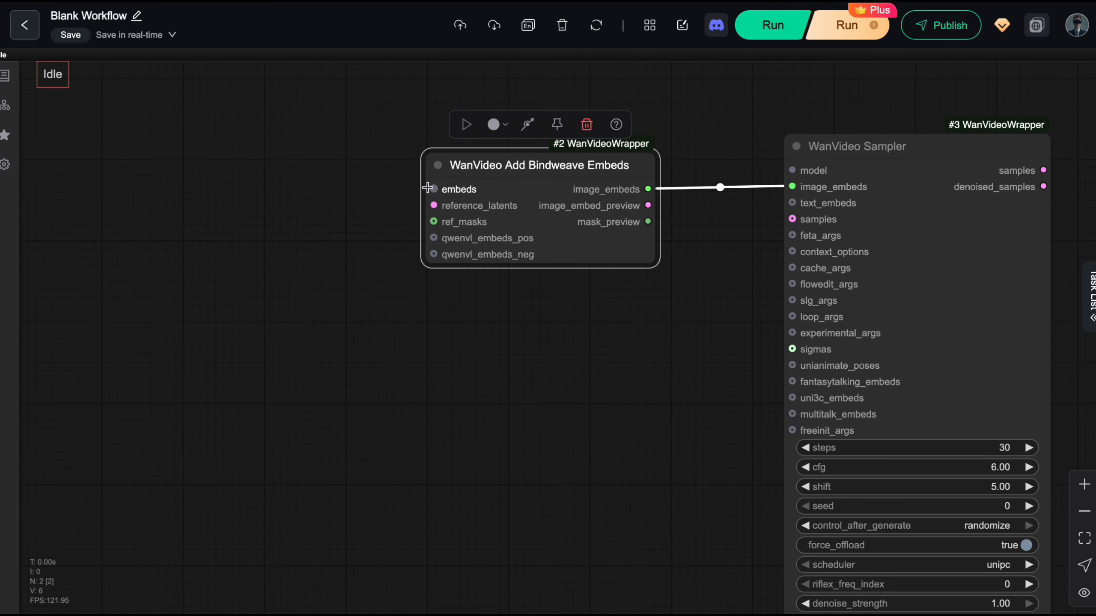
{"action": "scroll", "coordinate": [485, 322], "scroll_direction": "down", "scroll_amount": 1}
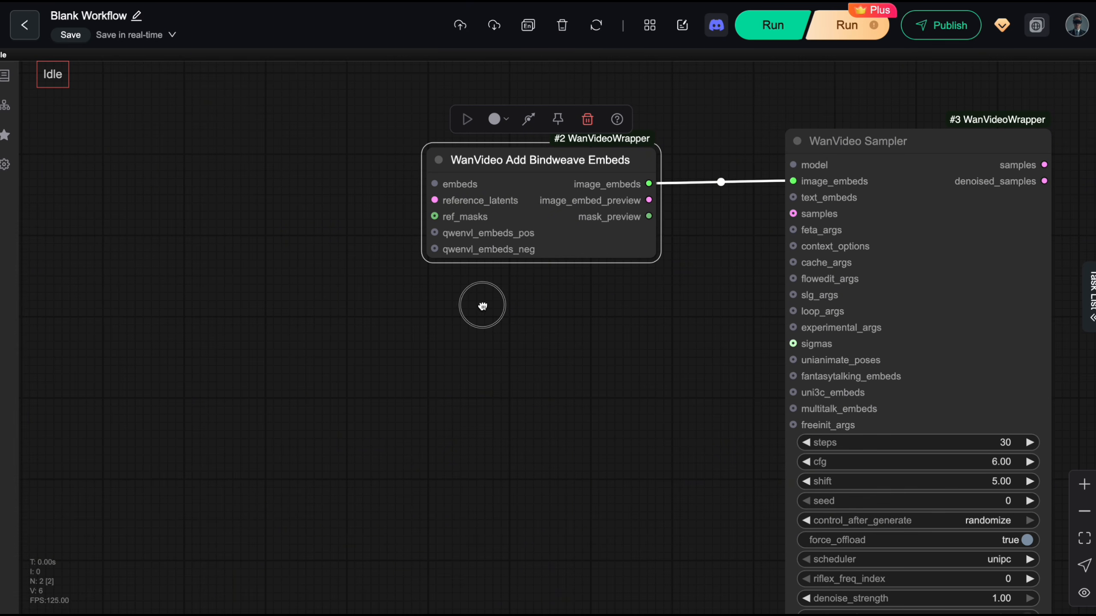
{"action": "scroll", "coordinate": [431, 255], "scroll_direction": "right", "scroll_amount": 2}
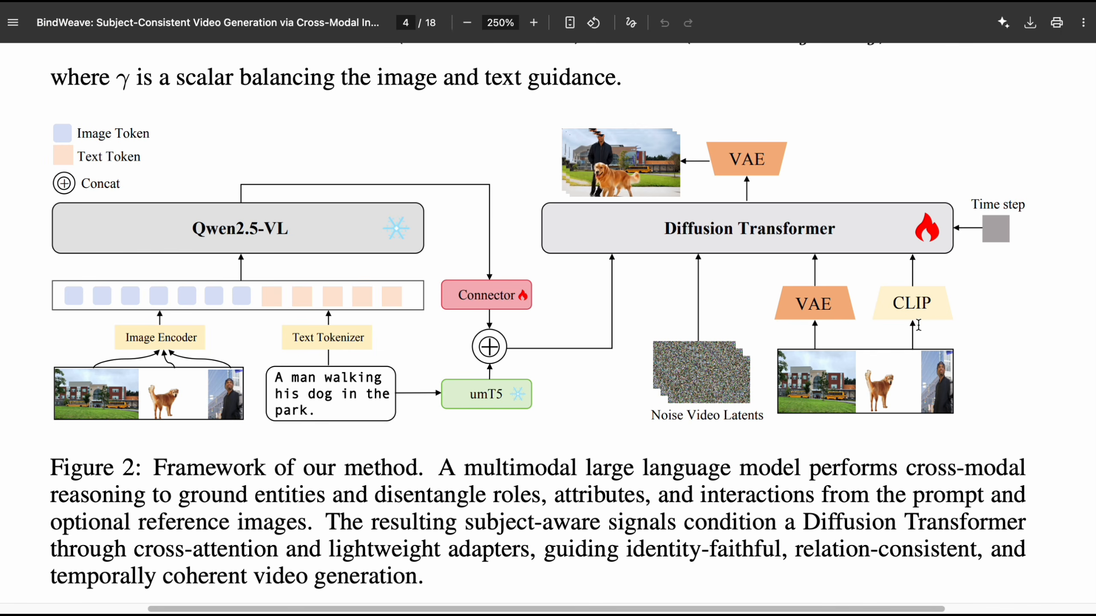
In the BindWeave paper PDF, examine the VAE and CLIP branches of the Figure 2 framework diagram.
{"action": "mouse_move", "coordinate": [814, 303]}
{"action": "left_mouse_down"}
{"action": "mouse_move", "coordinate": [899, 304]}
{"action": "mouse_move", "coordinate": [833, 305]}
{"action": "left_mouse_up"}
{"action": "left_click", "coordinate": [915, 306]}
{"action": "left_click", "coordinate": [888, 323]}
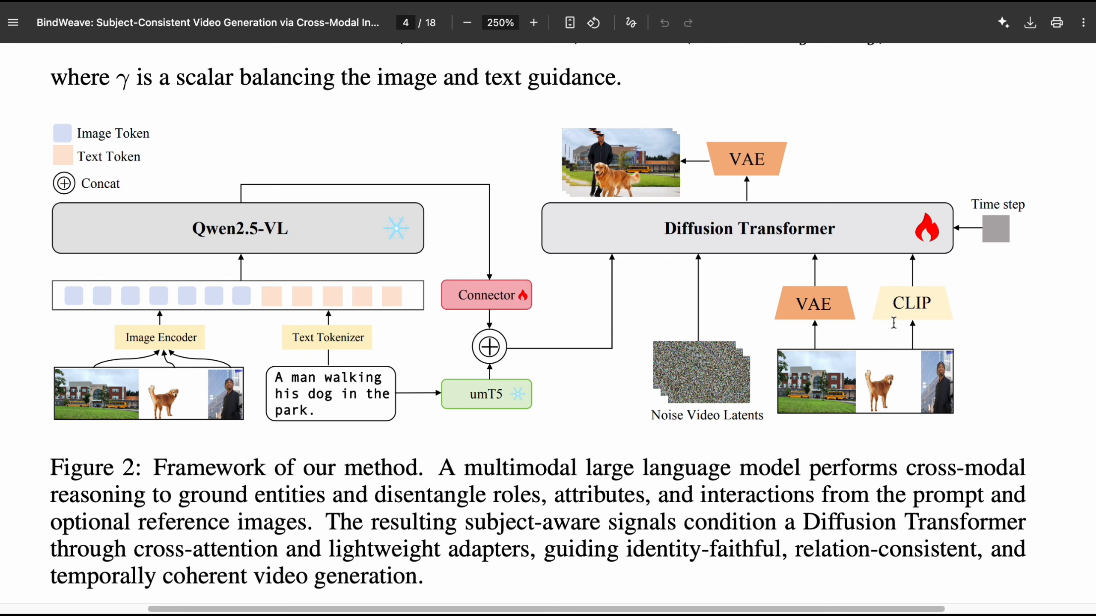
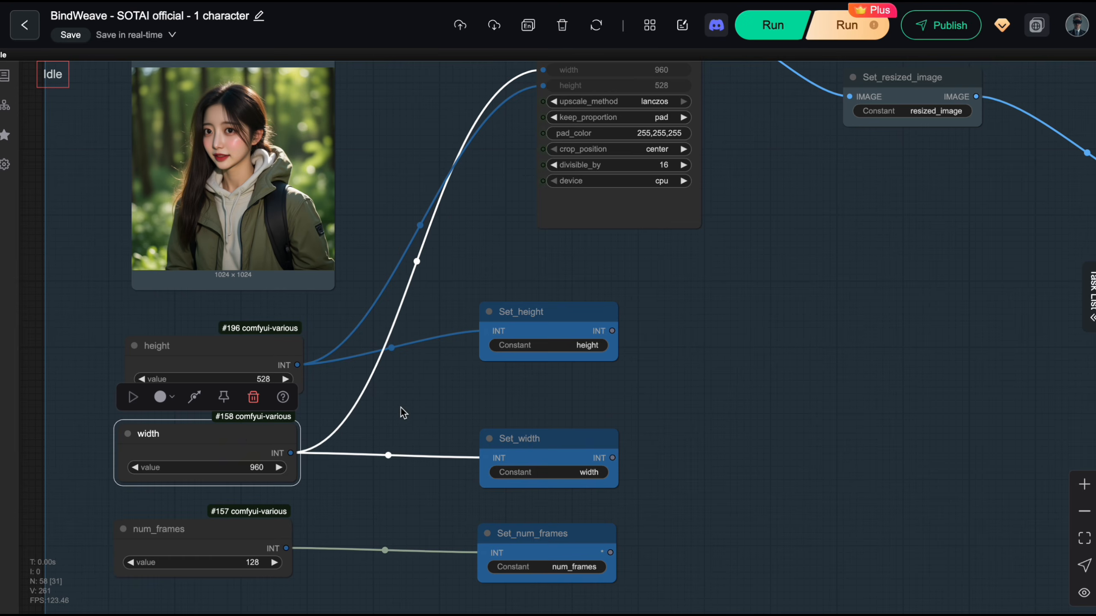
In the ComfyUI one-character BindWeave workflow, select the height node to inspect its value and connections.
{"action": "left_click", "coordinate": [427, 403]}
{"action": "scroll", "coordinate": [428, 402], "scroll_direction": "up", "scroll_amount": 1}
{"action": "left_click", "coordinate": [242, 350]}
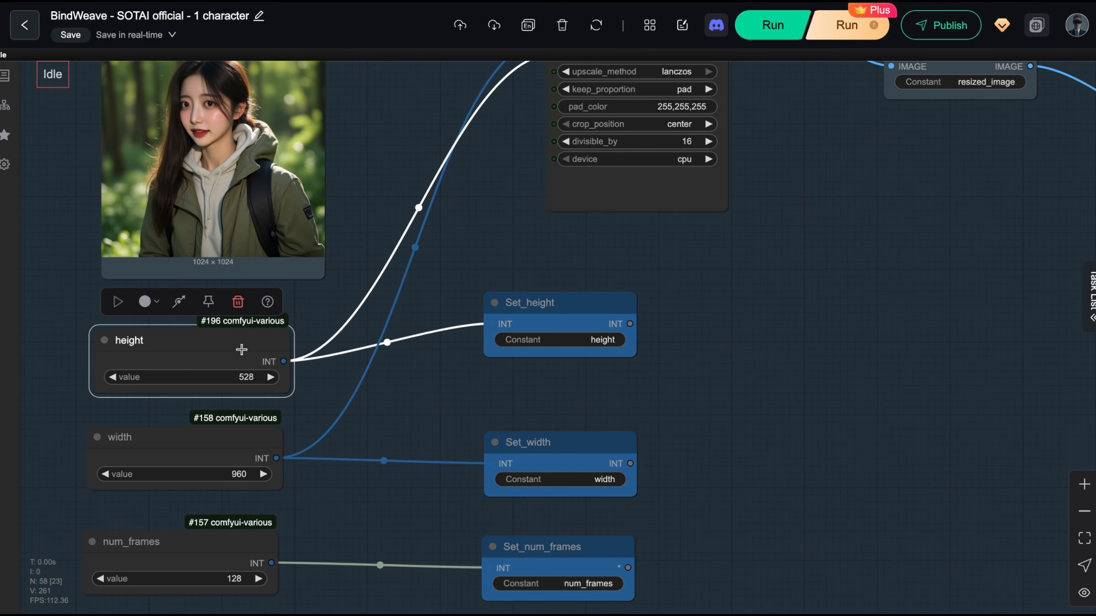
Select the width and height nodes in turn to inspect their links to Resize Image v2 and the Set_width and Set_height nodes.
{"action": "left_click", "coordinate": [254, 436]}
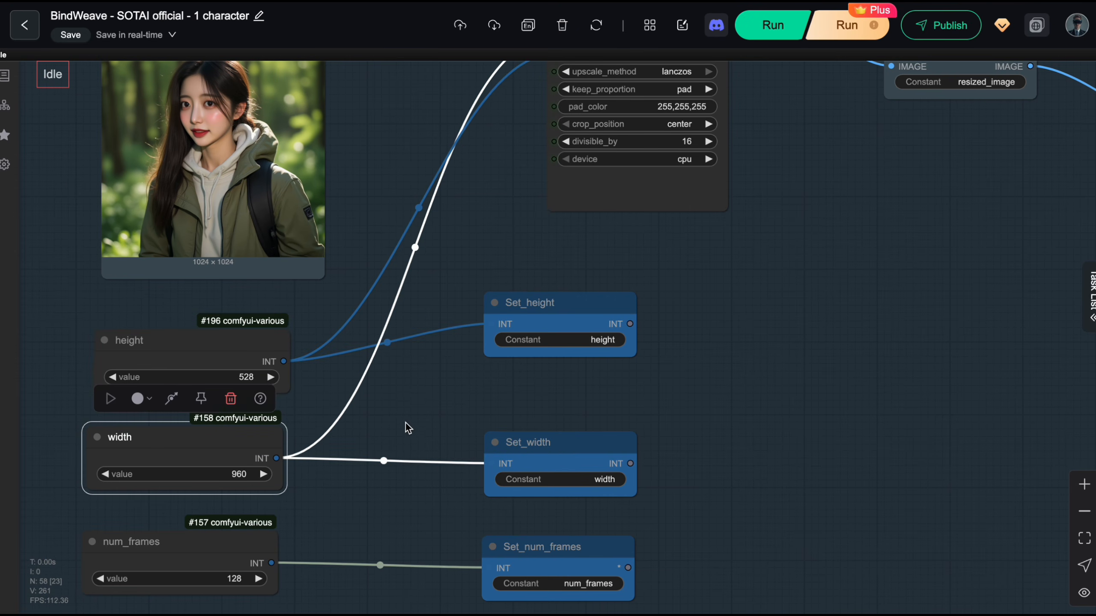
{"action": "left_click", "coordinate": [438, 405]}
{"action": "left_click_drag", "start_coordinate": [438, 405], "coordinate": [399, 432]}
{"action": "left_click", "coordinate": [163, 415]}
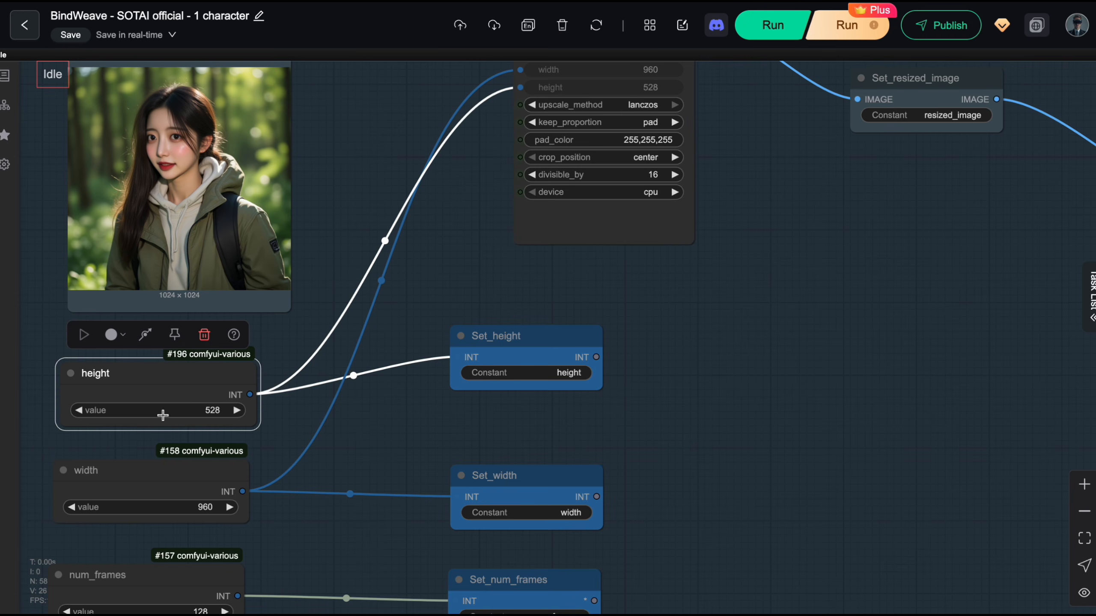
{"action": "left_click", "coordinate": [149, 476]}
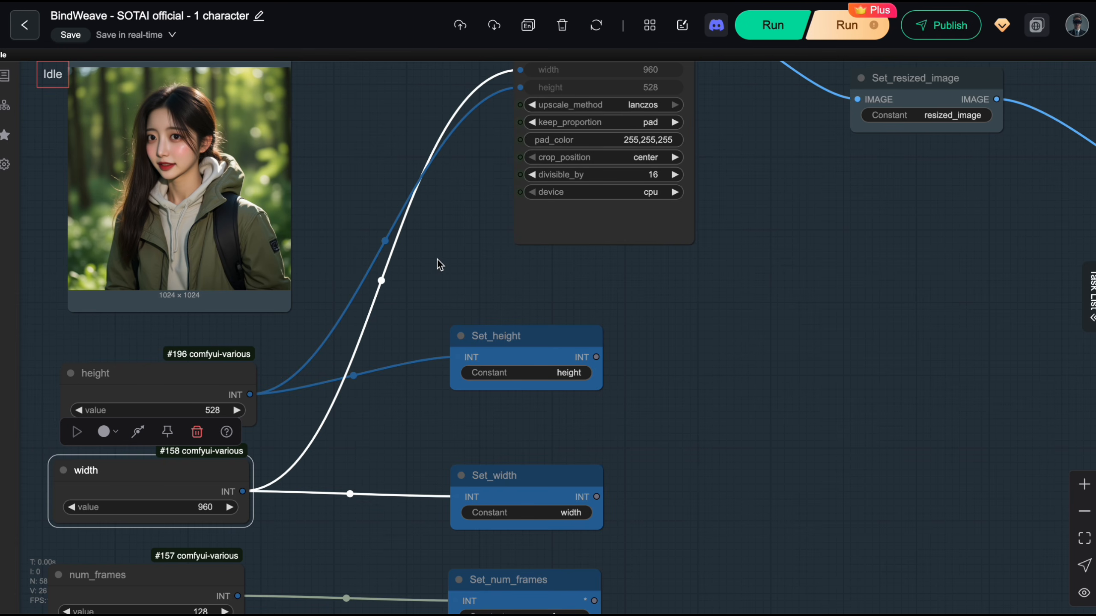
Inspect the Resize Image v2 node's inputs and outputs, including its link to the Set_resized_image node.
{"action": "scroll", "coordinate": [436, 259], "scroll_direction": "down", "scroll_amount": 1}
{"action": "left_click_drag", "start_coordinate": [457, 261], "coordinate": [403, 331]}
{"action": "left_click_drag", "start_coordinate": [628, 249], "coordinate": [570, 276]}
{"action": "left_click", "coordinate": [518, 129]}
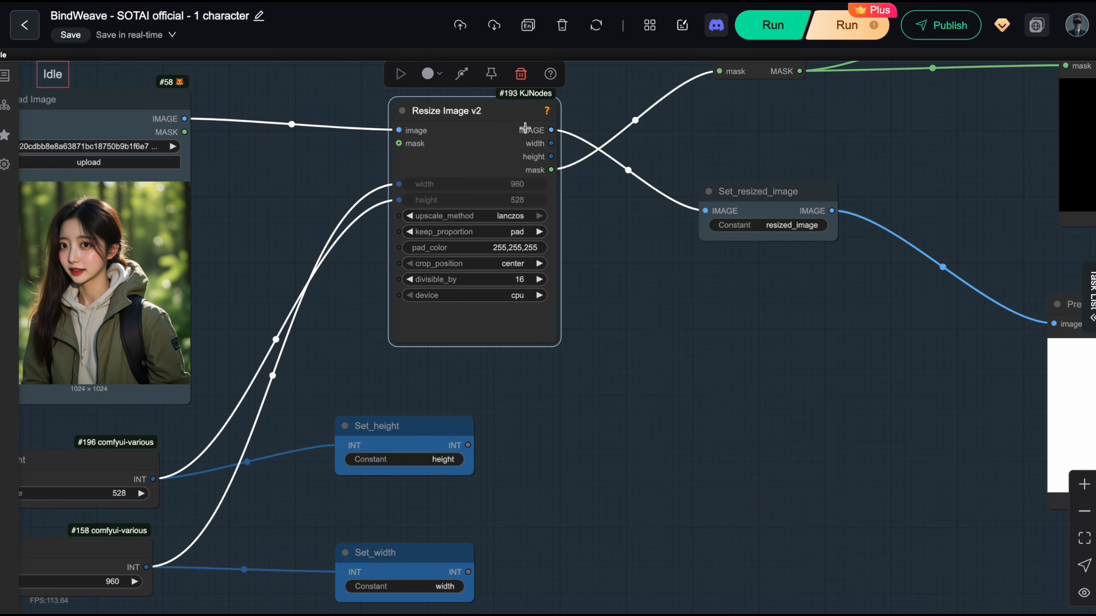
{"action": "left_click_drag", "start_coordinate": [723, 320], "coordinate": [557, 311]}
{"action": "left_click", "coordinate": [600, 203]}
Select the Preview Image node fed by Set_resized_image and examine the padded character image.
{"action": "left_click_drag", "start_coordinate": [678, 294], "coordinate": [488, 256]}
{"action": "left_click", "coordinate": [766, 262]}
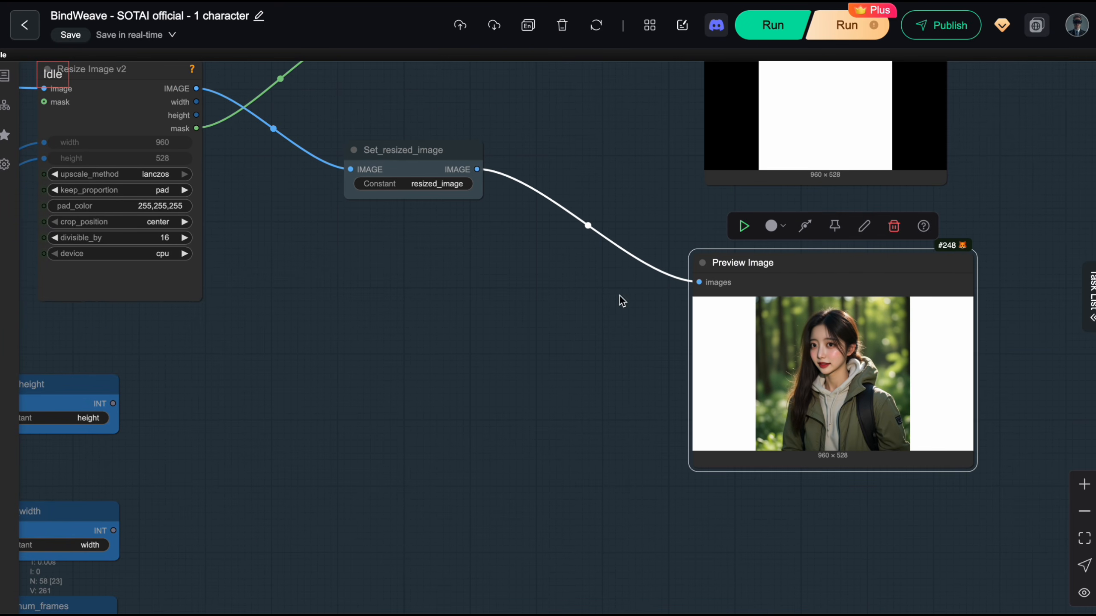
{"action": "left_click_drag", "start_coordinate": [621, 301], "coordinate": [572, 287]}
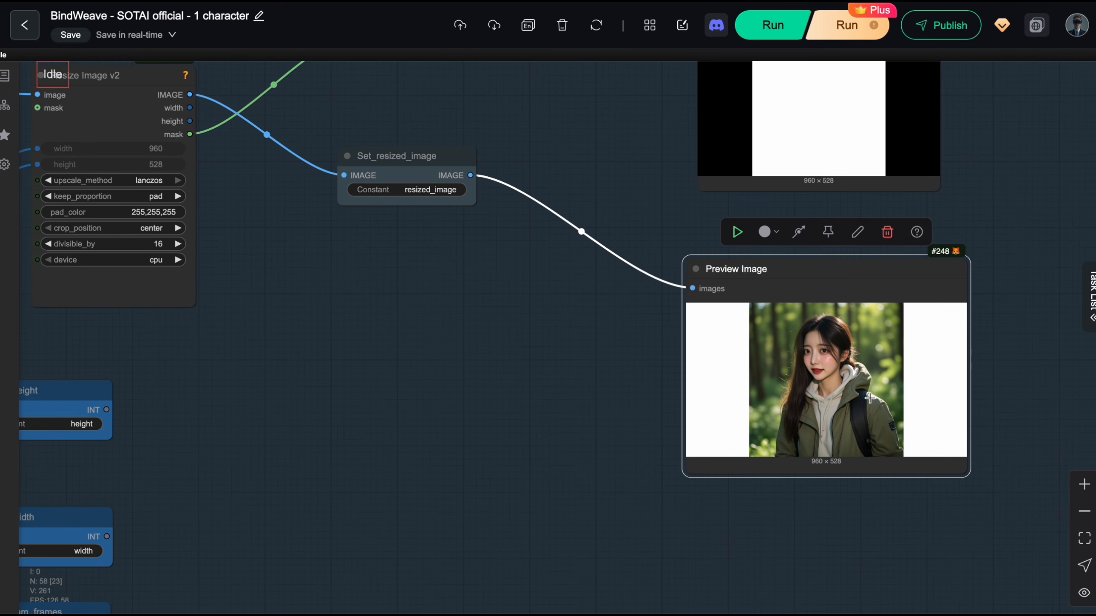
{"action": "scroll", "coordinate": [841, 432], "scroll_direction": "up", "scroll_amount": 2}
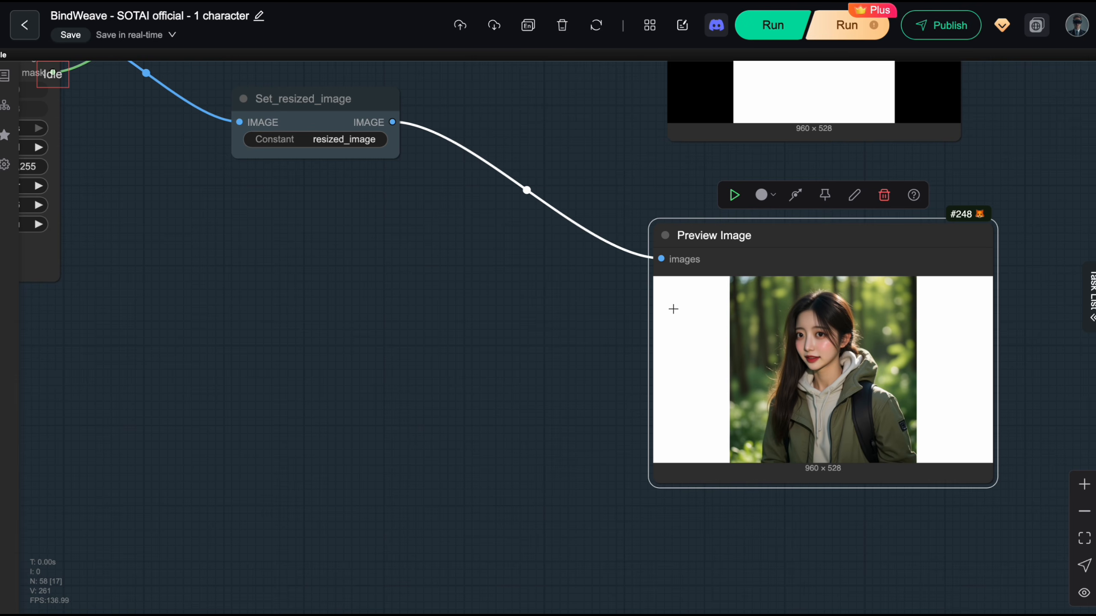
{"action": "scroll", "coordinate": [672, 309], "scroll_direction": "down", "scroll_amount": 2}
{"action": "left_click_drag", "start_coordinate": [501, 311], "coordinate": [629, 359]}
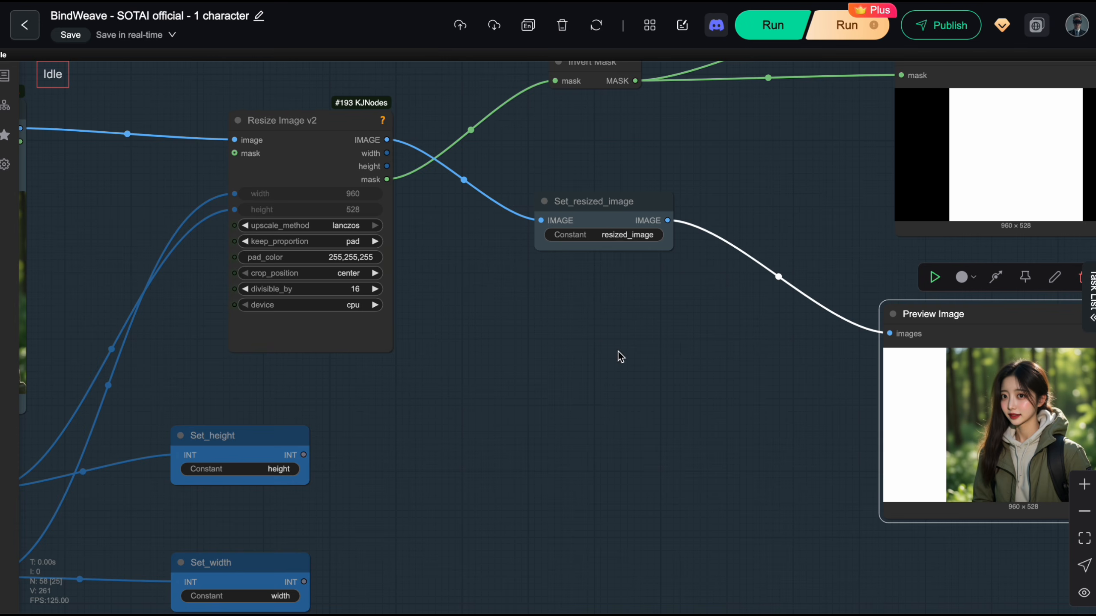
Select the Invert Mask node and inspect its mask input from Resize Image v2 and its outgoing connections.
{"action": "left_click_drag", "start_coordinate": [645, 369], "coordinate": [701, 495]}
{"action": "left_click_drag", "start_coordinate": [747, 314], "coordinate": [482, 286]}
{"action": "left_click", "coordinate": [583, 217]}
{"action": "scroll", "coordinate": [699, 278], "scroll_direction": "up", "scroll_amount": 2}
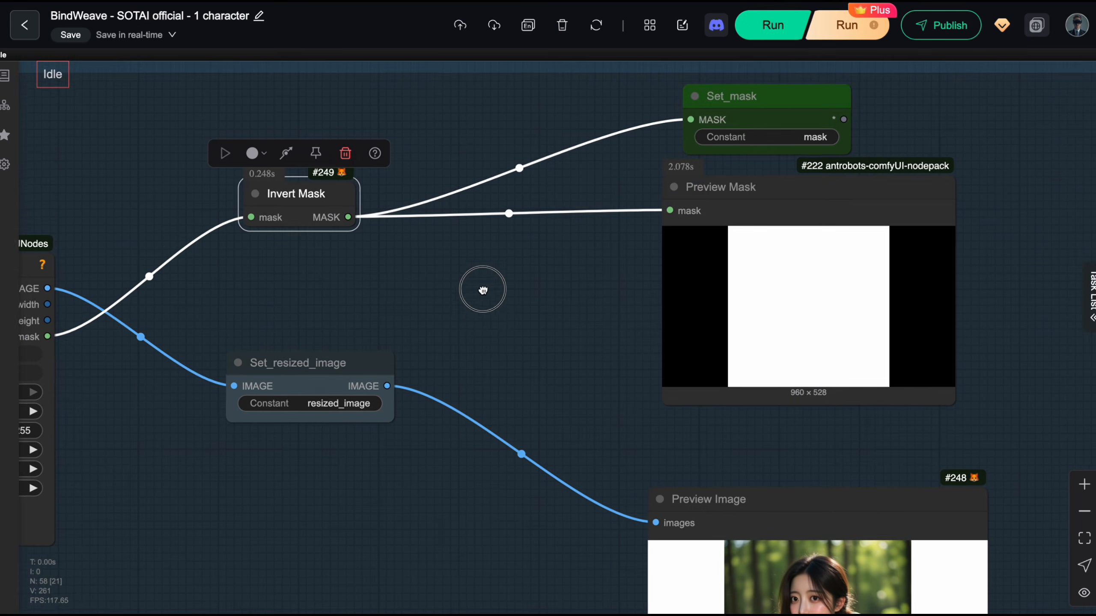
{"action": "scroll", "coordinate": [489, 288], "scroll_direction": "up", "scroll_amount": 1}
{"action": "scroll", "coordinate": [489, 289], "scroll_direction": "down", "scroll_amount": 2}
{"action": "scroll", "coordinate": [515, 289], "scroll_direction": "down", "scroll_amount": 2}
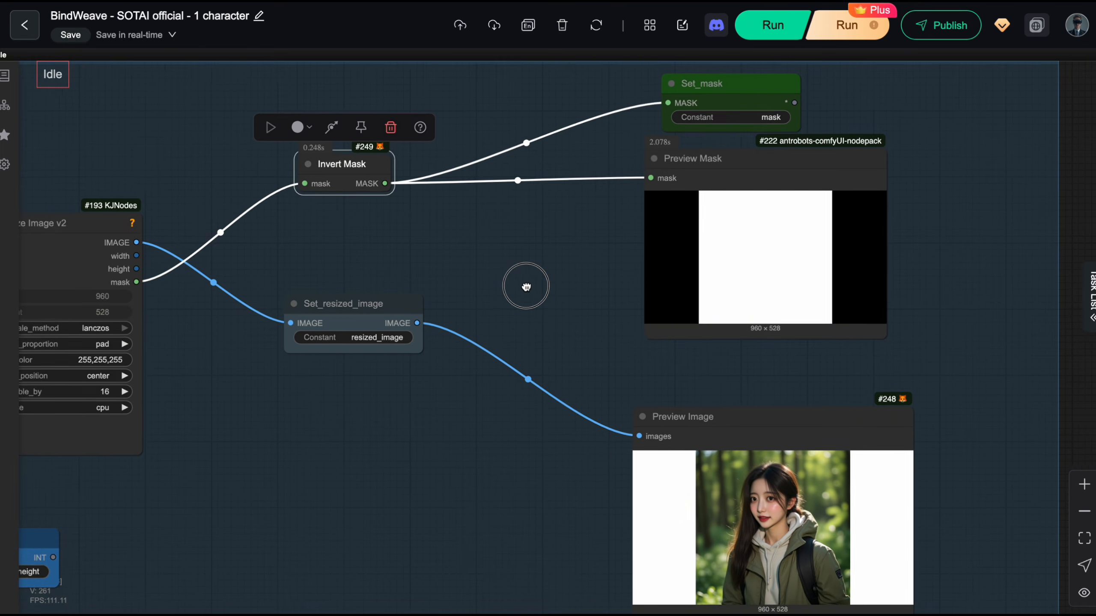
Compare the Preview Mask output with the padded image preview, and select the Set_mask node.
{"action": "scroll", "coordinate": [482, 286], "scroll_direction": "up", "scroll_amount": 2}
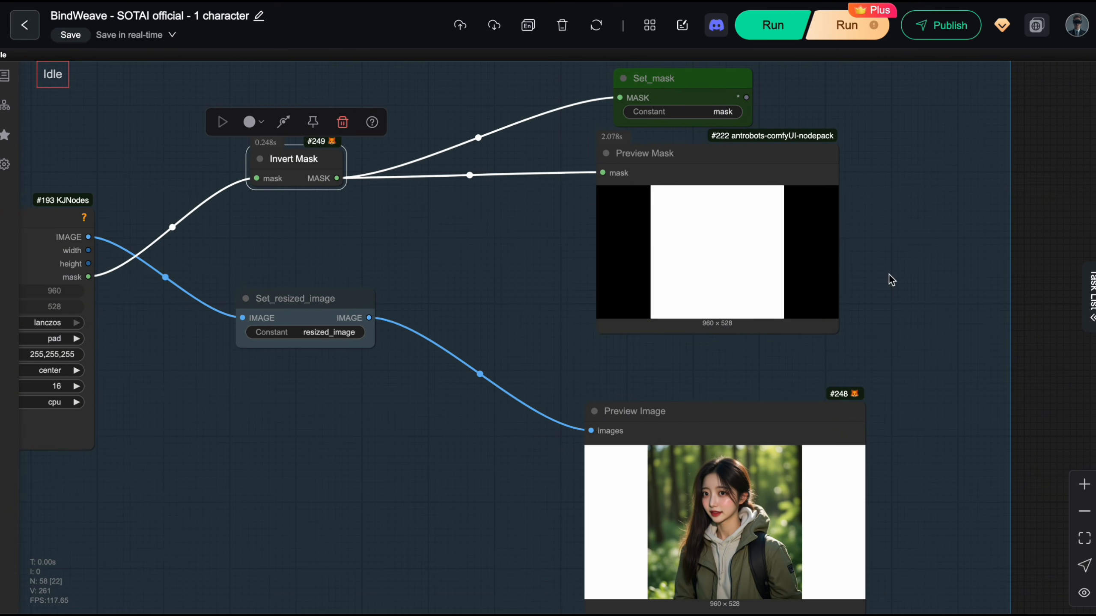
{"action": "left_click_drag", "start_coordinate": [890, 306], "coordinate": [890, 301]}
{"action": "scroll", "coordinate": [893, 308], "scroll_direction": "down", "scroll_amount": 1}
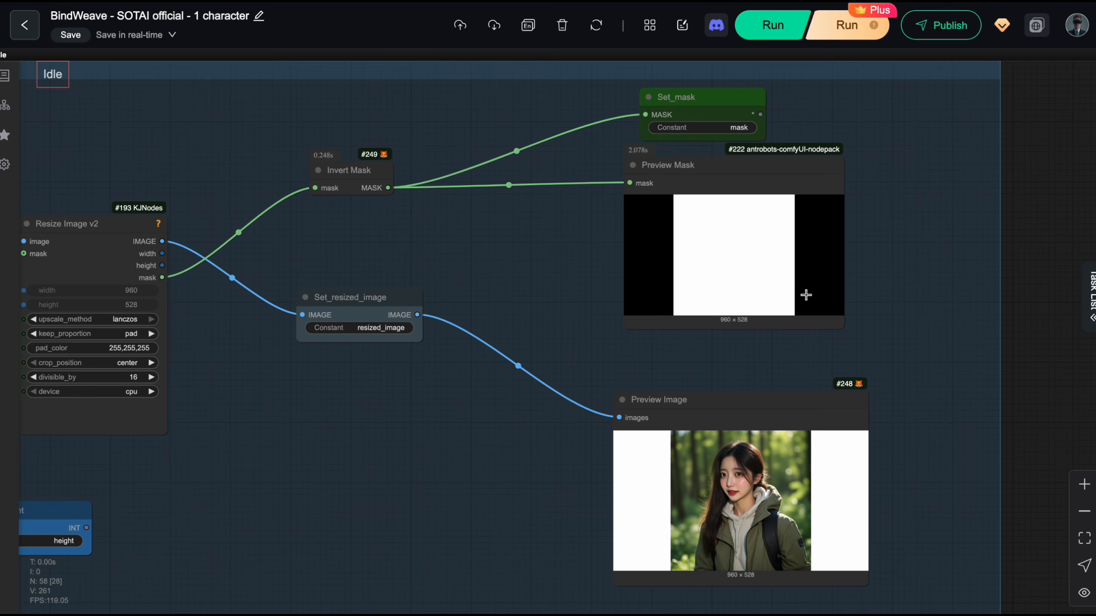
{"action": "scroll", "coordinate": [894, 214], "scroll_direction": "up", "scroll_amount": 1}
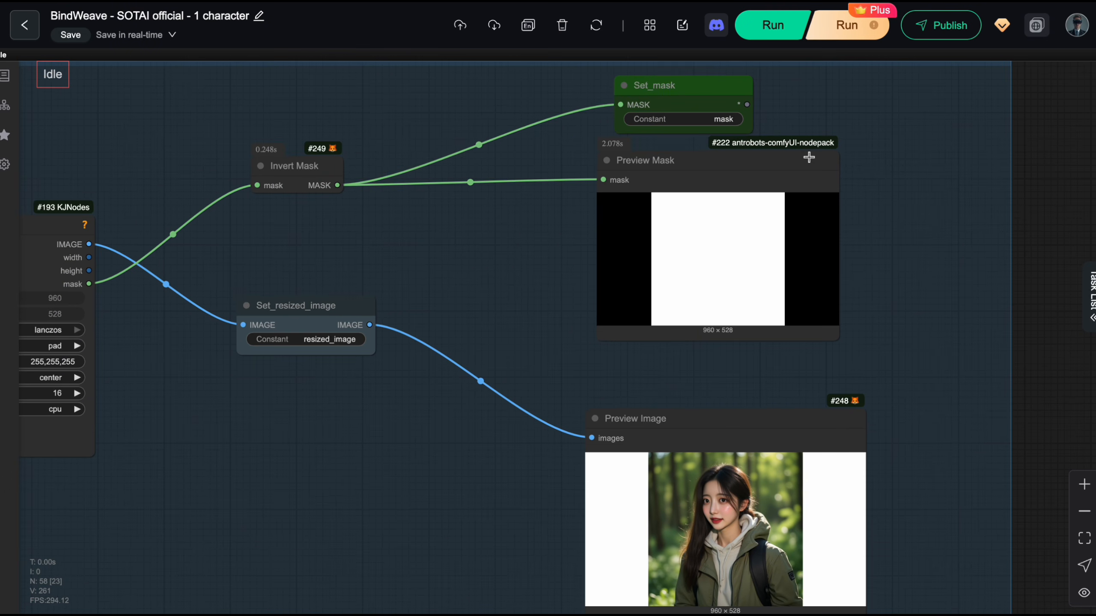
{"action": "left_click", "coordinate": [699, 84]}
{"action": "scroll", "coordinate": [923, 303], "scroll_direction": "up", "scroll_amount": 2}
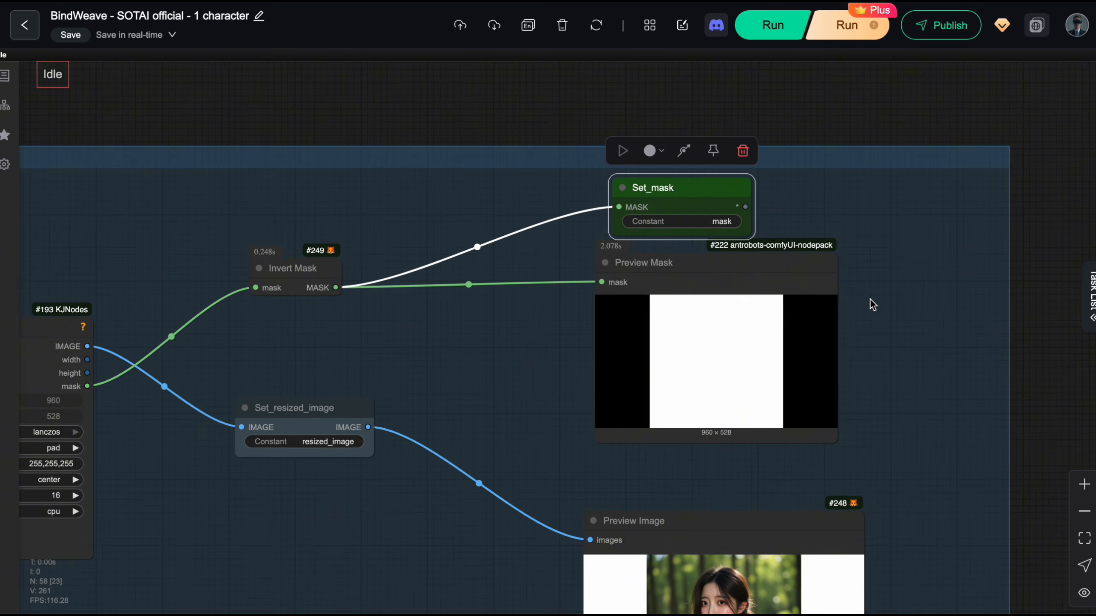
Inspect the width, height and num_frames value nodes, ending on num_frames and its link to Set_num_frames.
{"action": "left_click_drag", "start_coordinate": [439, 357], "coordinate": [770, 227]}
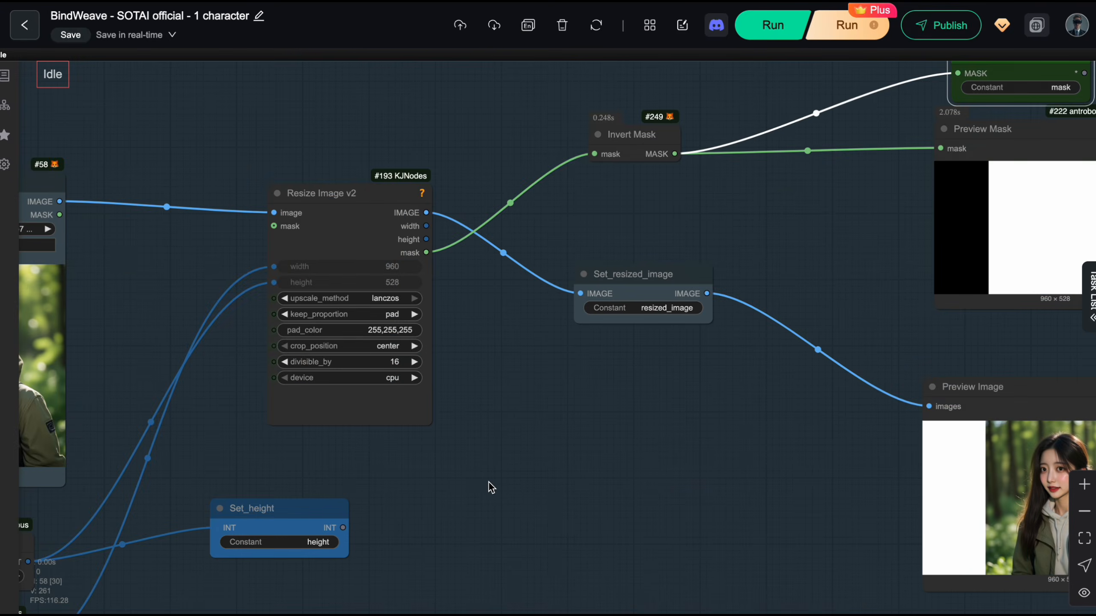
{"action": "scroll", "coordinate": [489, 483], "scroll_direction": "down", "scroll_amount": 1}
{"action": "left_click_drag", "start_coordinate": [510, 506], "coordinate": [729, 299]}
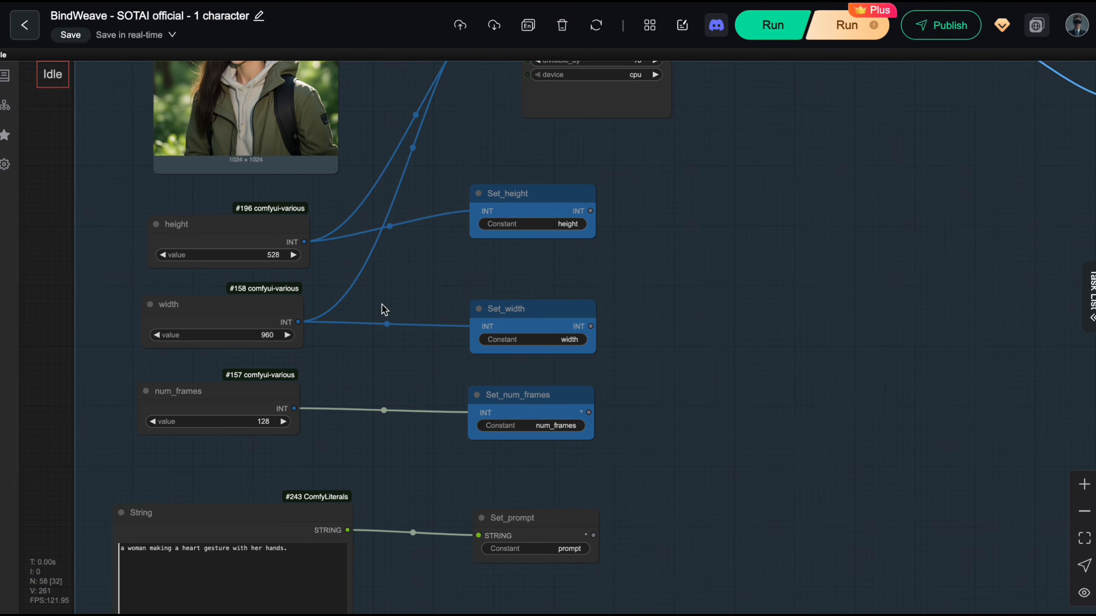
{"action": "left_click", "coordinate": [242, 300]}
{"action": "left_click", "coordinate": [227, 237]}
{"action": "left_click", "coordinate": [227, 391]}
{"action": "scroll", "coordinate": [447, 348], "scroll_direction": "up", "scroll_amount": 2}
{"action": "left_click_drag", "start_coordinate": [447, 348], "coordinate": [472, 310]}
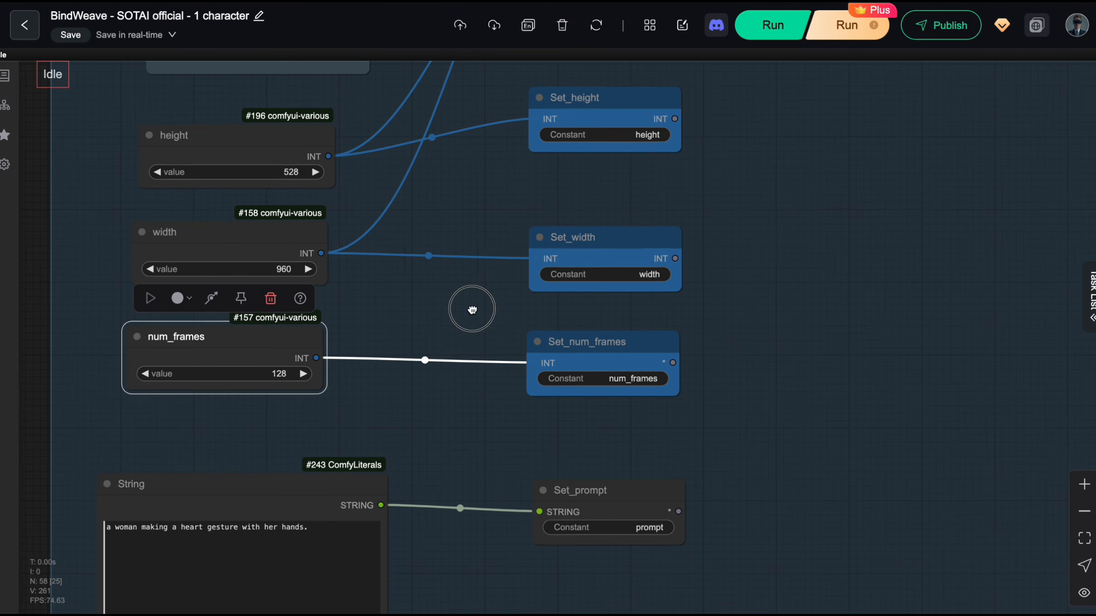
{"action": "left_click_drag", "start_coordinate": [370, 400], "coordinate": [389, 368]}
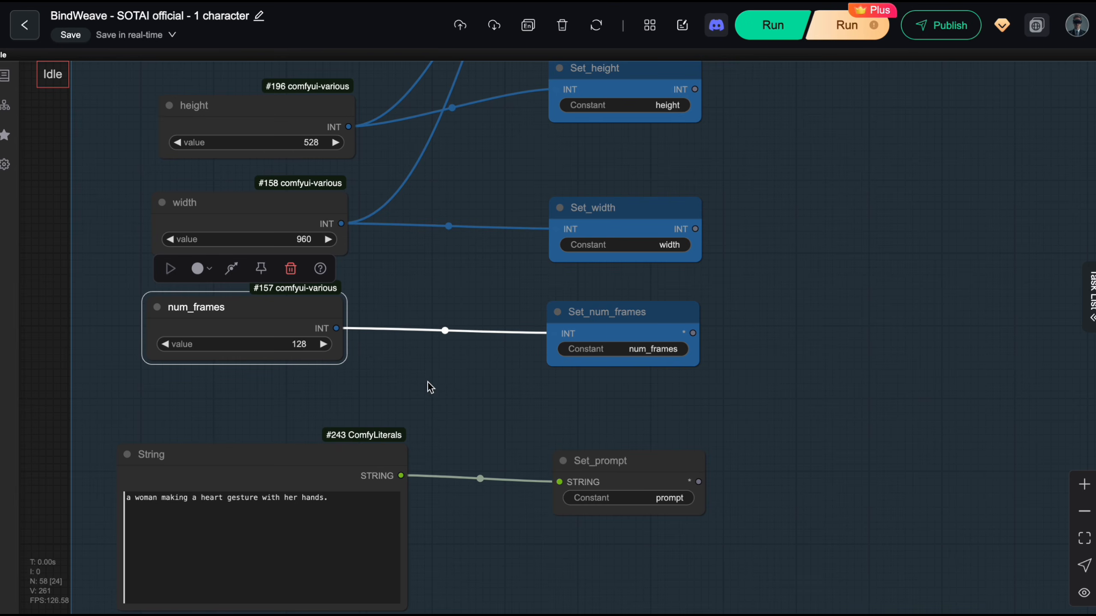
{"action": "scroll", "coordinate": [440, 399], "scroll_direction": "up", "scroll_amount": 1}
{"action": "scroll", "coordinate": [445, 408], "scroll_direction": "down", "scroll_amount": 2}
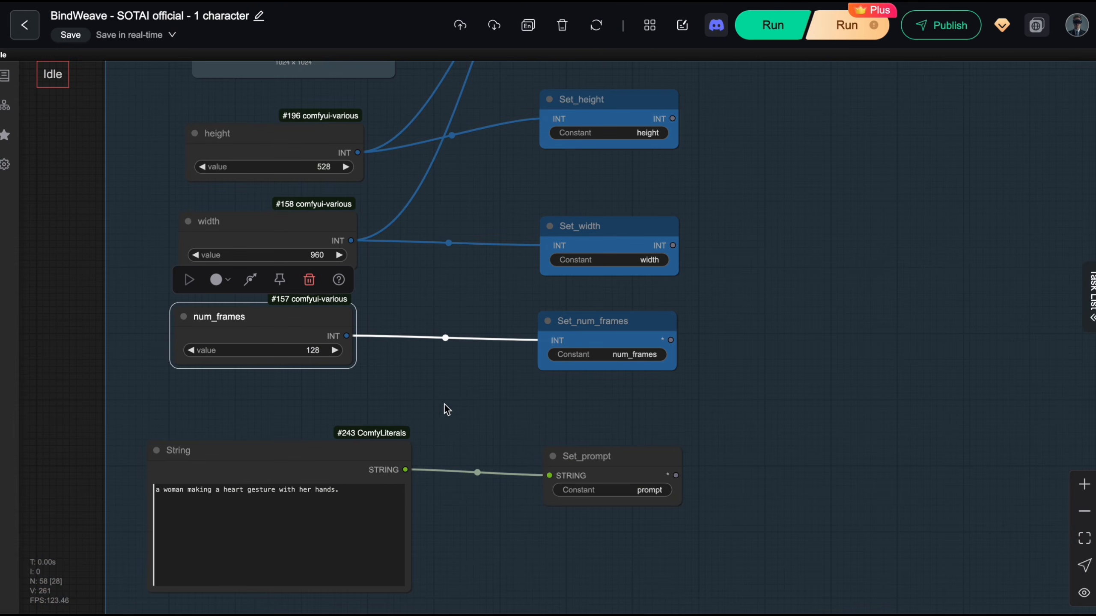
Select the String node below num_frames and read its heart-gesture prompt text.
{"action": "left_click_drag", "start_coordinate": [445, 408], "coordinate": [449, 358]}
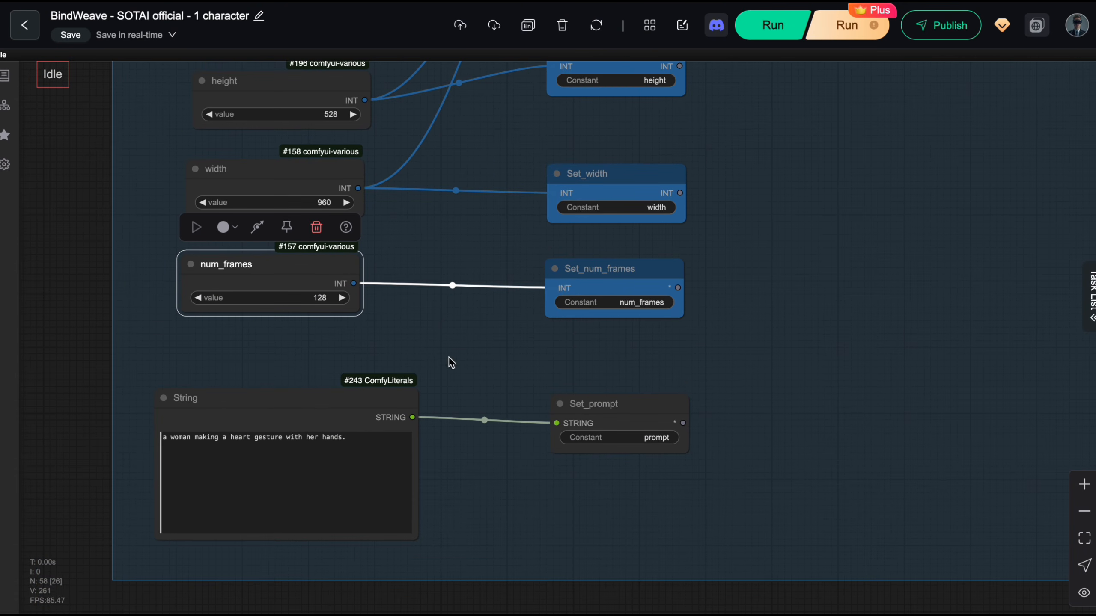
{"action": "scroll", "coordinate": [408, 325], "scroll_direction": "up", "scroll_amount": 1}
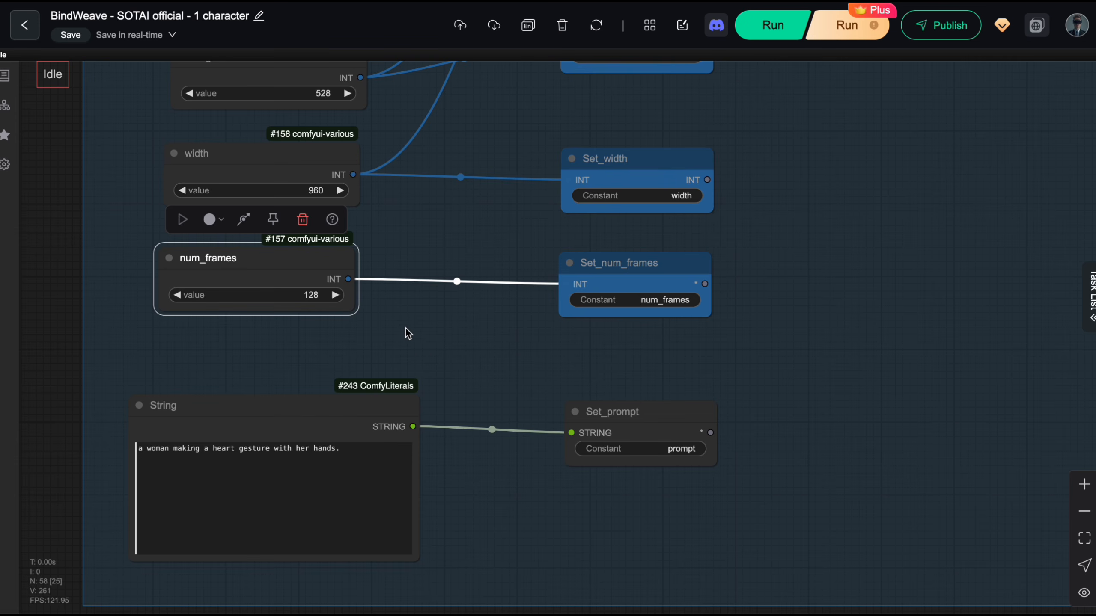
{"action": "left_click_drag", "start_coordinate": [406, 328], "coordinate": [440, 292]}
{"action": "left_click", "coordinate": [367, 372]}
{"action": "left_click_drag", "start_coordinate": [523, 318], "coordinate": [505, 272]}
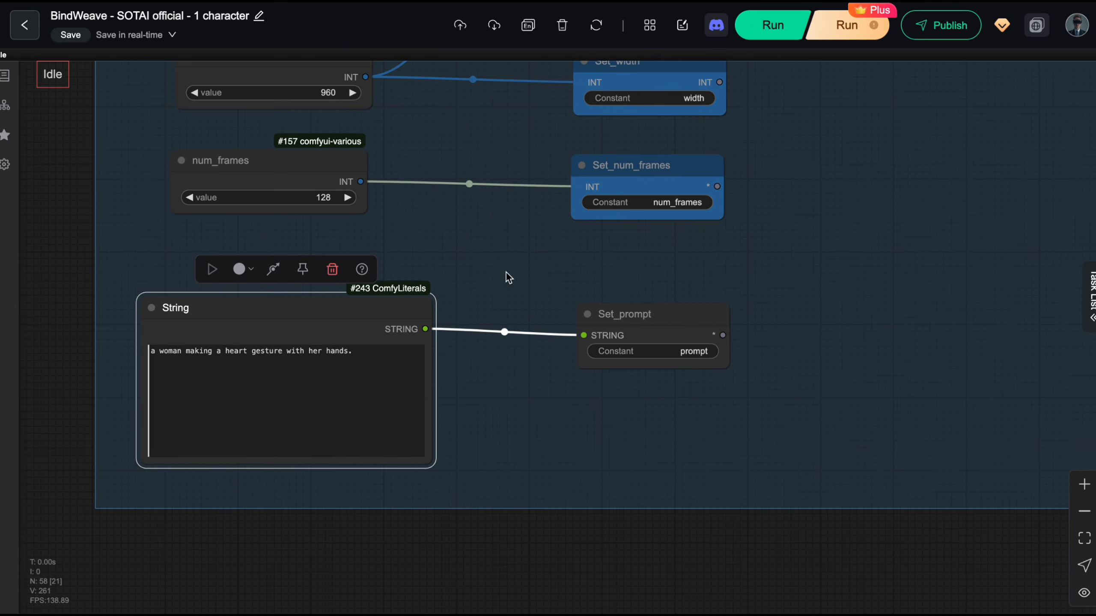
{"action": "scroll", "coordinate": [336, 380], "scroll_direction": "up", "scroll_amount": 2}
{"action": "scroll", "coordinate": [524, 369], "scroll_direction": "up", "scroll_amount": 2}
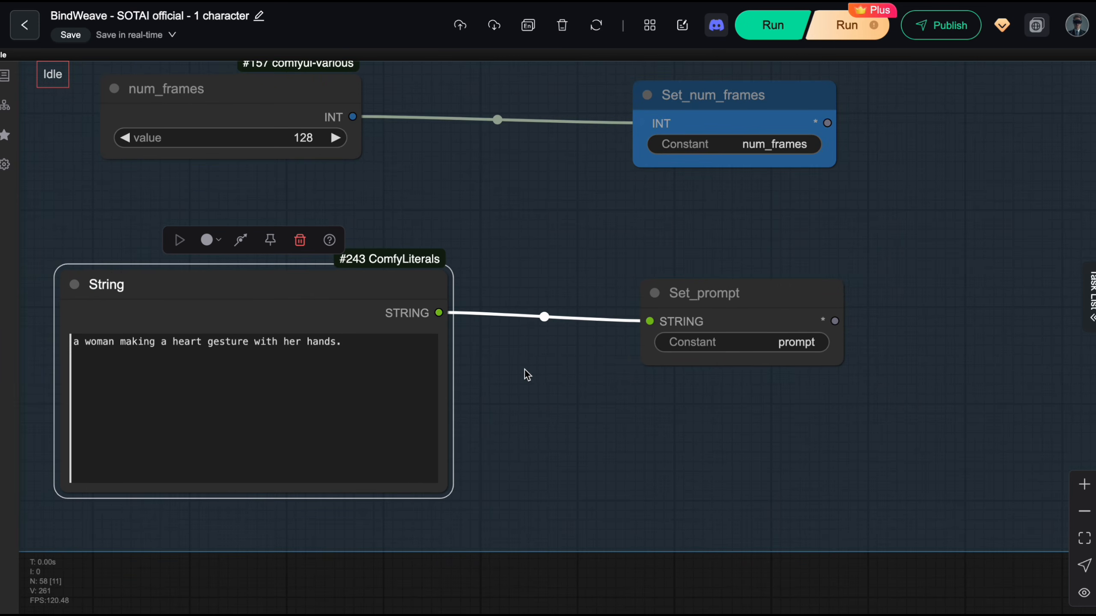
{"action": "left_click_drag", "start_coordinate": [524, 369], "coordinate": [598, 339]}
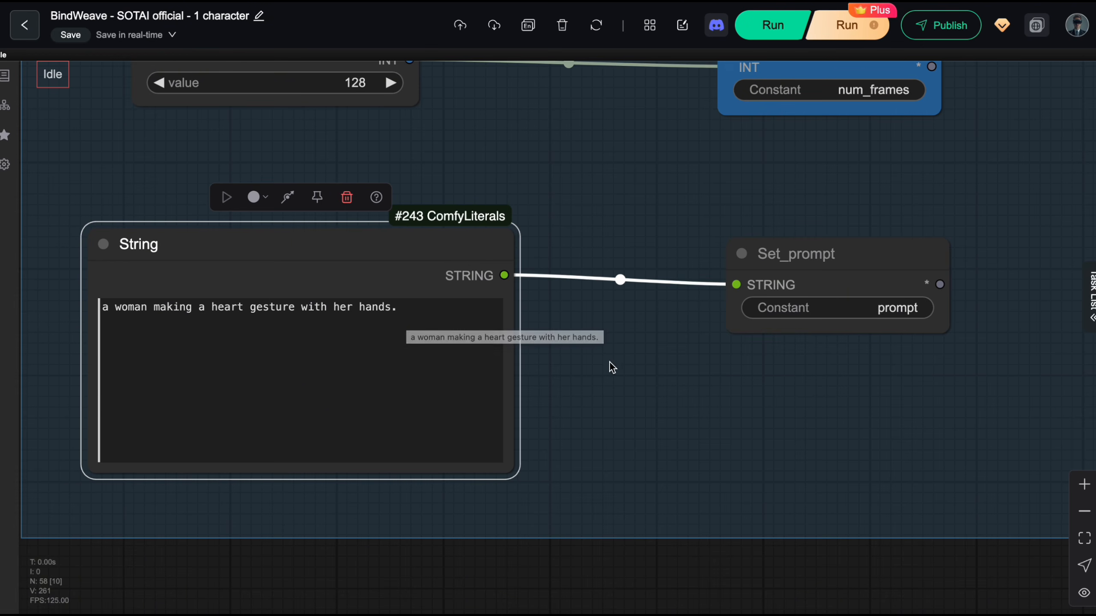
Select the Set_prompt node to inspect its connection from the String node.
{"action": "left_click", "coordinate": [633, 369]}
{"action": "left_click_drag", "start_coordinate": [631, 371], "coordinate": [470, 386]}
{"action": "left_click", "coordinate": [589, 312]}
{"action": "scroll", "coordinate": [588, 319], "scroll_direction": "down", "scroll_amount": 3}
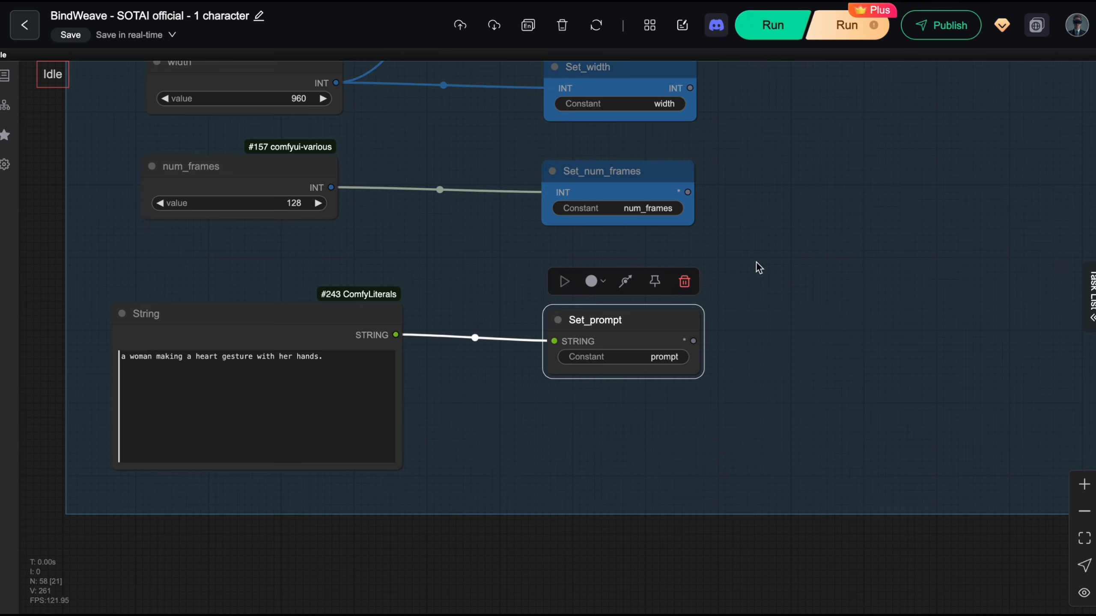
Locate the WanVideo VAE Loader in the next node group and inspect it together with its connected Set_vae node.
{"action": "scroll", "coordinate": [460, 455], "scroll_direction": "down", "scroll_amount": 10}
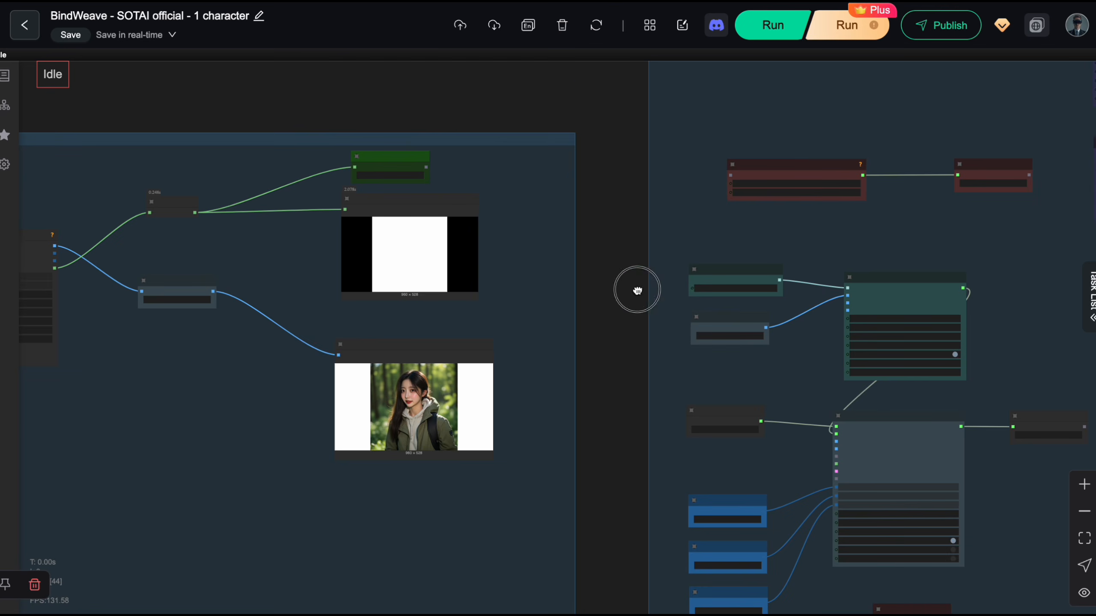
{"action": "left_click_drag", "start_coordinate": [637, 290], "coordinate": [311, 201]}
{"action": "left_click_drag", "start_coordinate": [837, 321], "coordinate": [543, 281]}
{"action": "scroll", "coordinate": [543, 281], "scroll_direction": "down", "scroll_amount": 2}
{"action": "left_click_drag", "start_coordinate": [534, 318], "coordinate": [631, 428]}
{"action": "scroll", "coordinate": [448, 321], "scroll_direction": "up", "scroll_amount": 6}
{"action": "left_click_drag", "start_coordinate": [353, 175], "coordinate": [393, 143]}
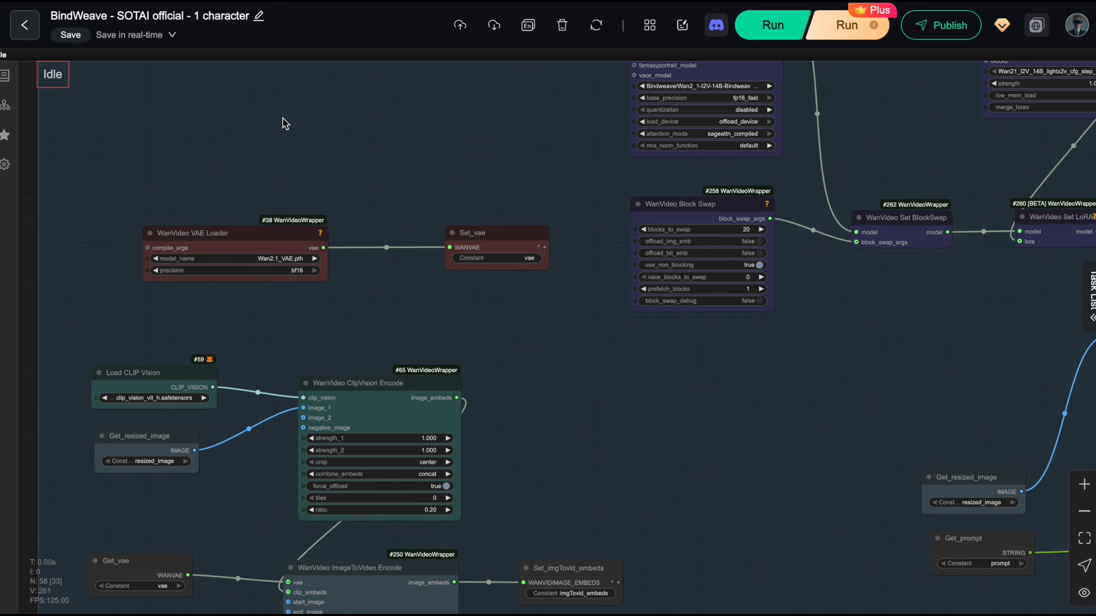
{"action": "mouse_move", "coordinate": [322, 143]}
{"action": "left_mouse_down"}
{"action": "mouse_move", "coordinate": [337, 241]}
{"action": "mouse_move", "coordinate": [379, 191]}
{"action": "mouse_move", "coordinate": [327, 130]}
{"action": "left_mouse_up"}
{"action": "scroll", "coordinate": [373, 178], "scroll_direction": "up", "scroll_amount": 2}
{"action": "scroll", "coordinate": [406, 264], "scroll_direction": "up", "scroll_amount": 3}
{"action": "left_click_drag", "start_coordinate": [410, 318], "coordinate": [518, 309]}
{"action": "left_click", "coordinate": [327, 220]}
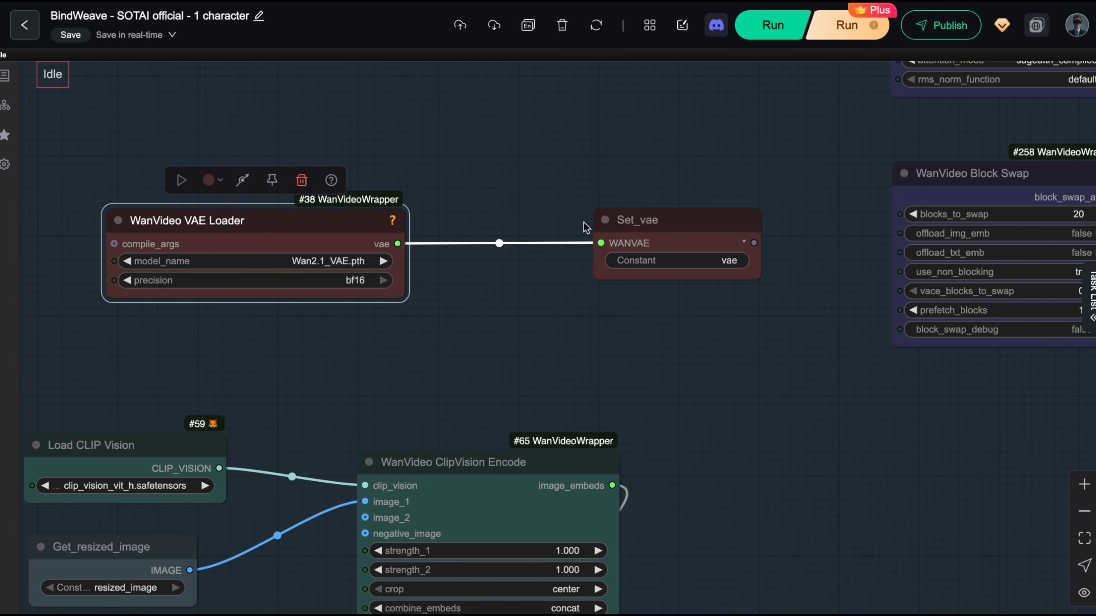
{"action": "left_click", "coordinate": [626, 219]}
Follow the WanVideo model chain through Set BlockSwap and Set LoRAs, and select the Set_model node.
{"action": "left_click_drag", "start_coordinate": [701, 142], "coordinate": [297, 234]}
{"action": "scroll", "coordinate": [451, 155], "scroll_direction": "down", "scroll_amount": 4}
{"action": "left_click_drag", "start_coordinate": [635, 175], "coordinate": [320, 244]}
{"action": "scroll", "coordinate": [472, 202], "scroll_direction": "up", "scroll_amount": 6}
{"action": "scroll", "coordinate": [655, 246], "scroll_direction": "up", "scroll_amount": 2}
{"action": "scroll", "coordinate": [685, 297], "scroll_direction": "down", "scroll_amount": 1}
{"action": "scroll", "coordinate": [599, 263], "scroll_direction": "down", "scroll_amount": 3}
{"action": "scroll", "coordinate": [692, 270], "scroll_direction": "up", "scroll_amount": 1}
{"action": "left_click", "coordinate": [618, 114]}
{"action": "left_click_drag", "start_coordinate": [565, 303], "coordinate": [498, 247]}
{"action": "scroll", "coordinate": [377, 281], "scroll_direction": "down", "scroll_amount": 1}
{"action": "left_click_drag", "start_coordinate": [377, 282], "coordinate": [317, 147]}
{"action": "left_click", "coordinate": [615, 209]}
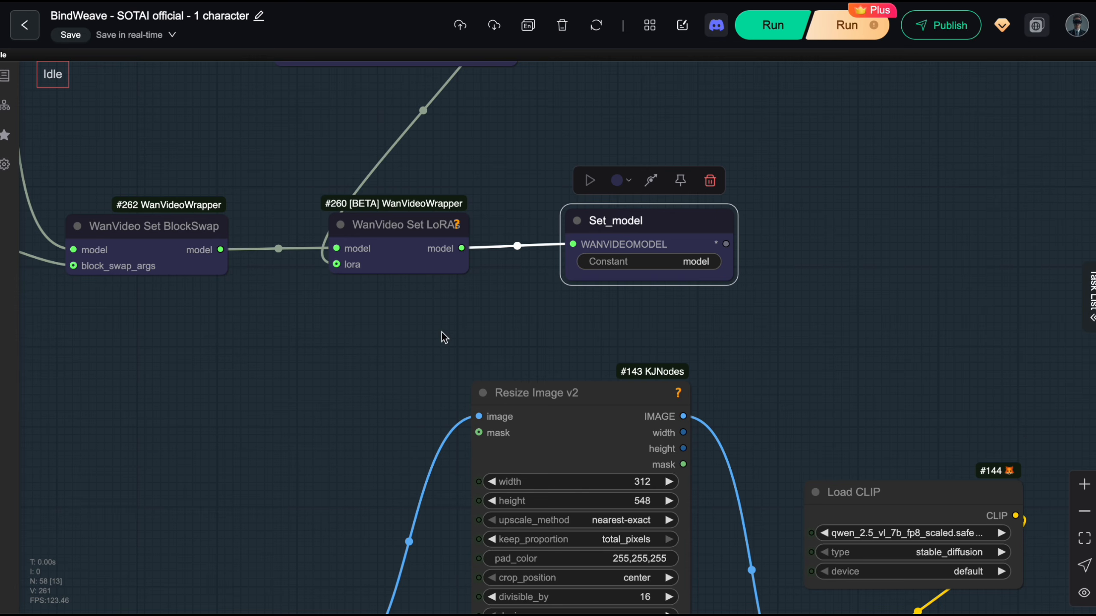
Examine the image encoding section containing the WanVideo ClipVision Encode and WanVideo ImageToVideo Encode nodes.
{"action": "left_click_drag", "start_coordinate": [444, 338], "coordinate": [781, 314]}
{"action": "scroll", "coordinate": [600, 398], "scroll_direction": "down", "scroll_amount": 2}
{"action": "scroll", "coordinate": [525, 397], "scroll_direction": "up", "scroll_amount": 2}
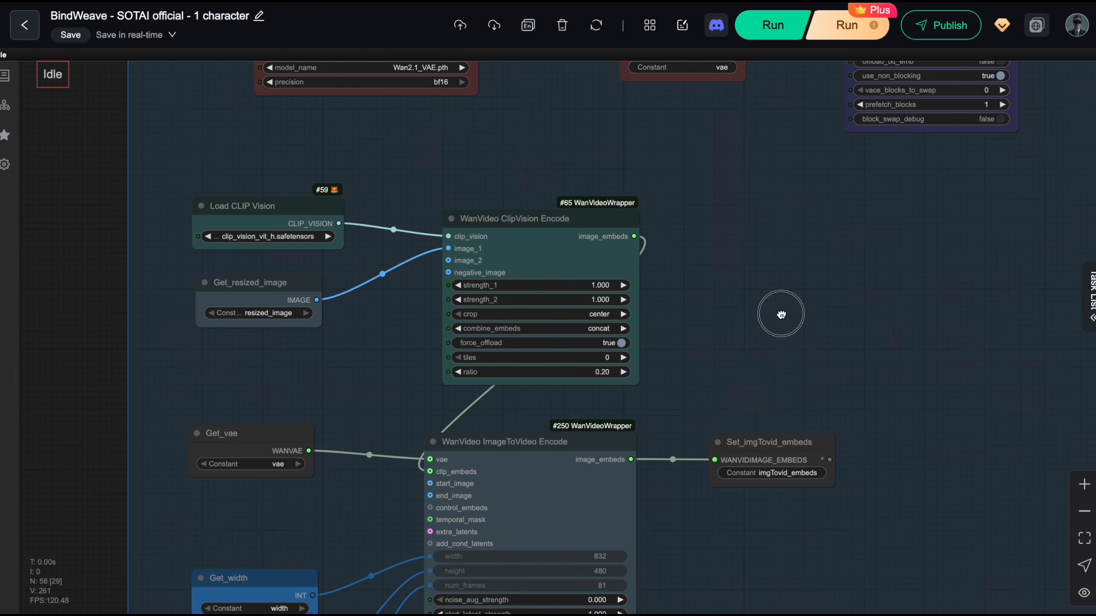
{"action": "scroll", "coordinate": [865, 244], "scroll_direction": "down", "scroll_amount": 2}
{"action": "scroll", "coordinate": [865, 244], "scroll_direction": "up", "scroll_amount": 2}
{"action": "left_click_drag", "start_coordinate": [864, 245], "coordinate": [790, 235]}
{"action": "scroll", "coordinate": [723, 223], "scroll_direction": "up", "scroll_amount": 1}
{"action": "scroll", "coordinate": [799, 206], "scroll_direction": "down", "scroll_amount": 2}
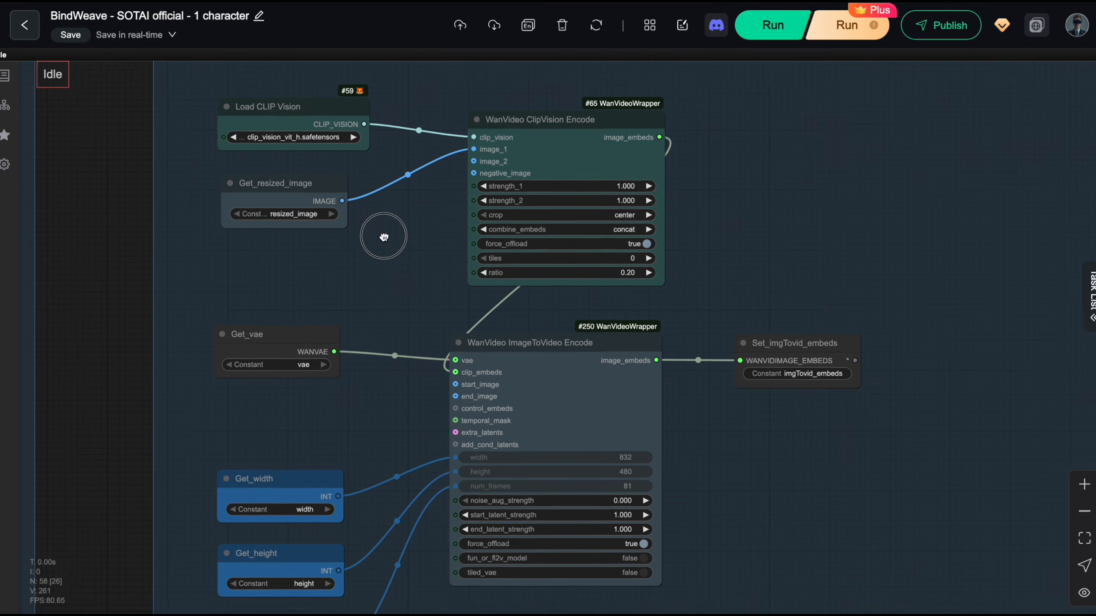
Inspect how Load CLIP Vision and Get_resized_image feed the WanVideo ClipVision Encode node.
{"action": "left_click", "coordinate": [313, 147]}
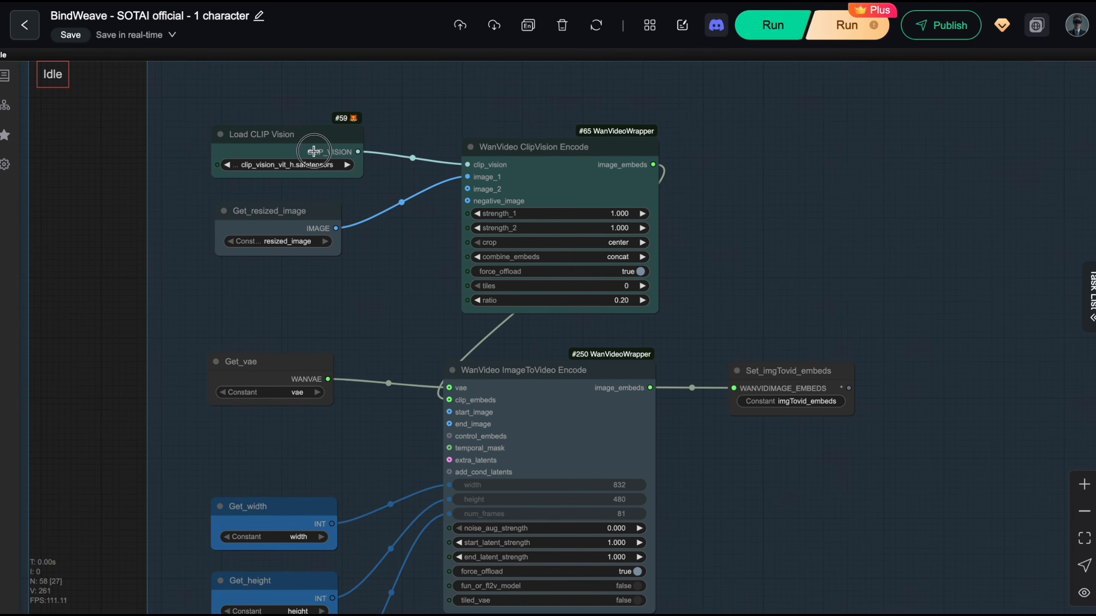
{"action": "scroll", "coordinate": [364, 228], "scroll_direction": "up", "scroll_amount": 3}
{"action": "left_click", "coordinate": [332, 226]}
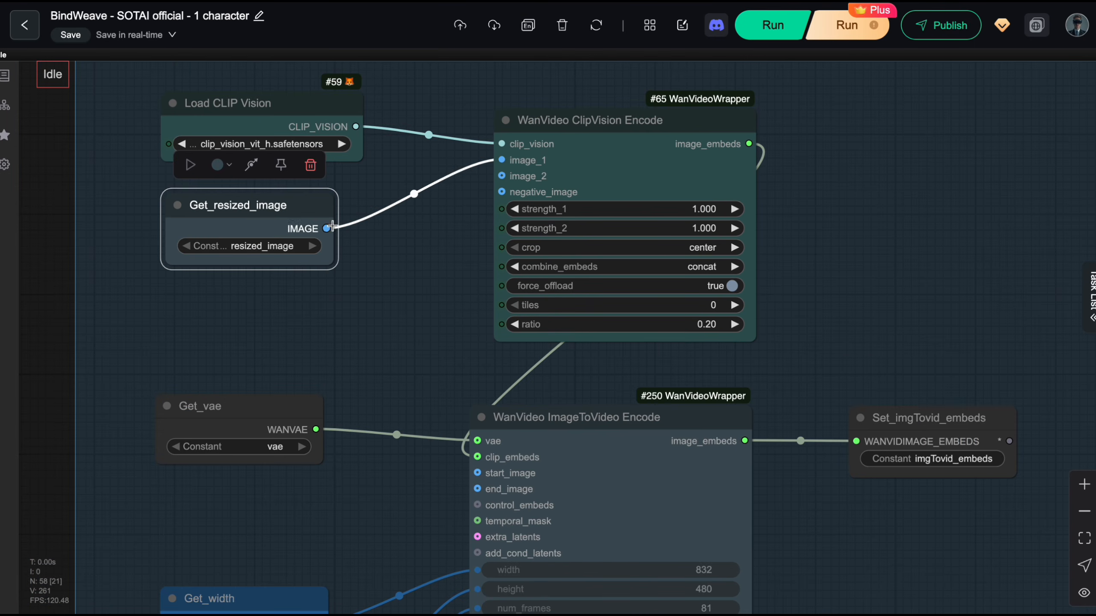
{"action": "left_click", "coordinate": [555, 144]}
Inspect the WanVideo ImageToVideo Encode node's connections and the Get_vae node linked to its vae input.
{"action": "left_click_drag", "start_coordinate": [457, 338], "coordinate": [460, 265]}
{"action": "left_click", "coordinate": [536, 346]}
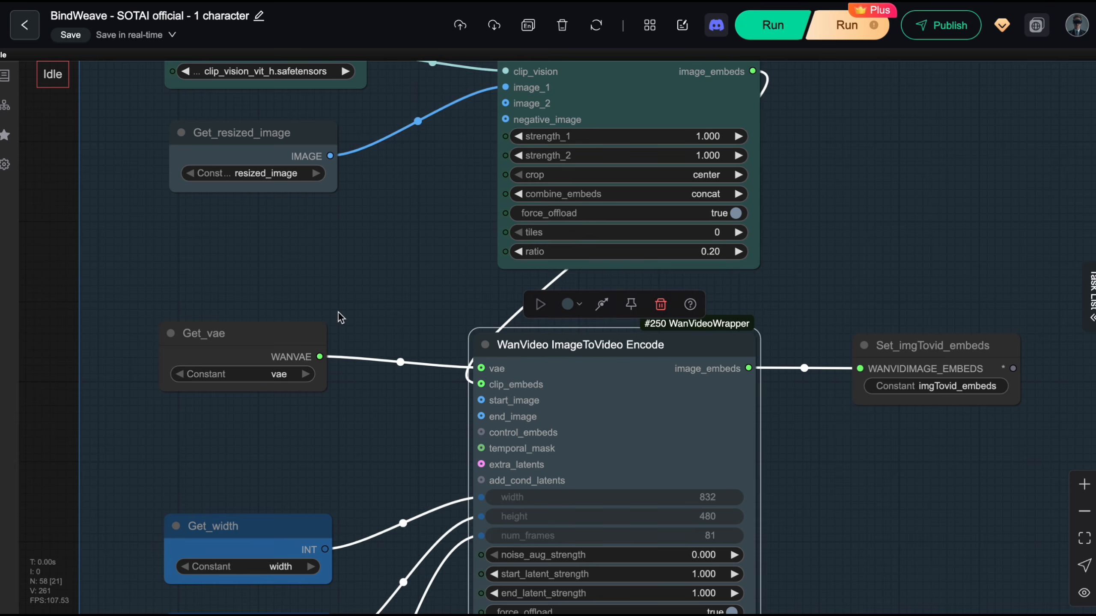
{"action": "left_click_drag", "start_coordinate": [445, 367], "coordinate": [408, 286]}
{"action": "left_click", "coordinate": [211, 262]}
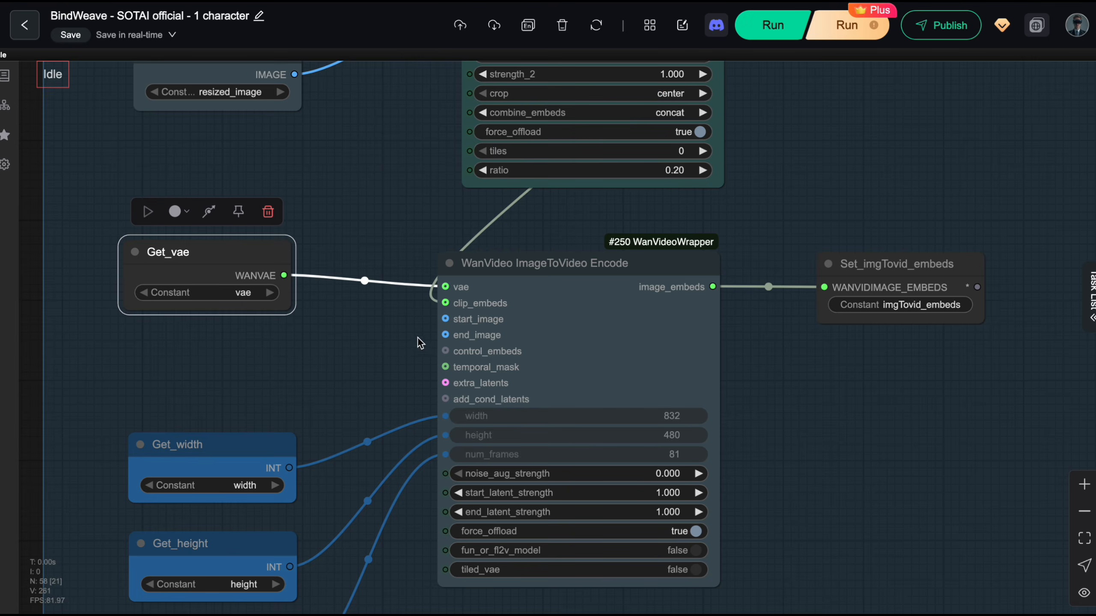
Trace the image_embeds output of WanVideo ImageToVideo Encode to the Set_imgTovid_embeds node.
{"action": "left_click_drag", "start_coordinate": [364, 380], "coordinate": [310, 311]}
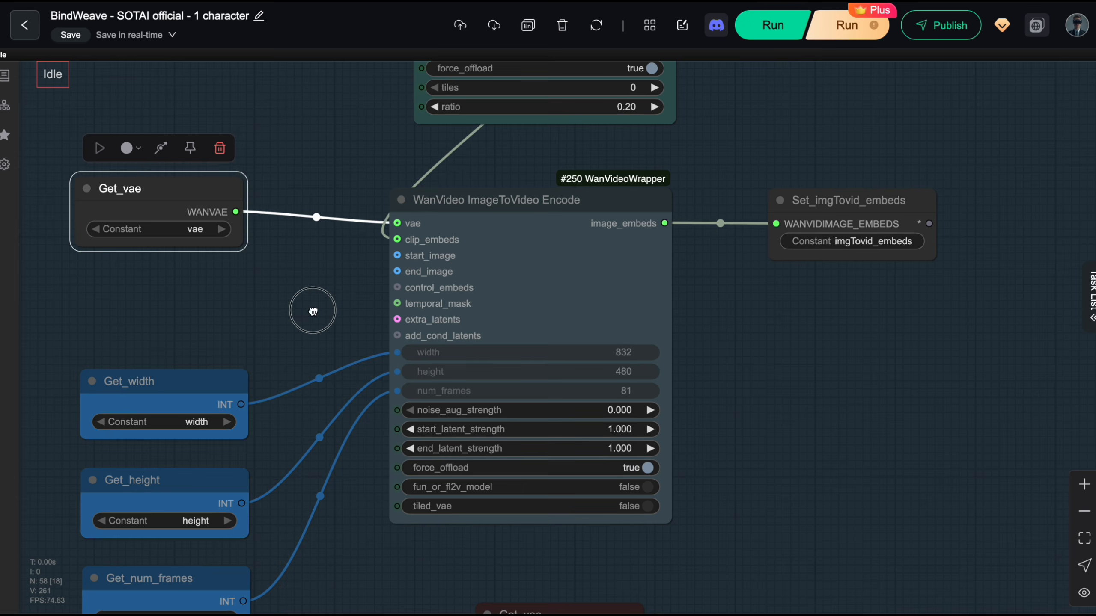
{"action": "left_click", "coordinate": [874, 208]}
{"action": "left_click_drag", "start_coordinate": [804, 444], "coordinate": [799, 398]}
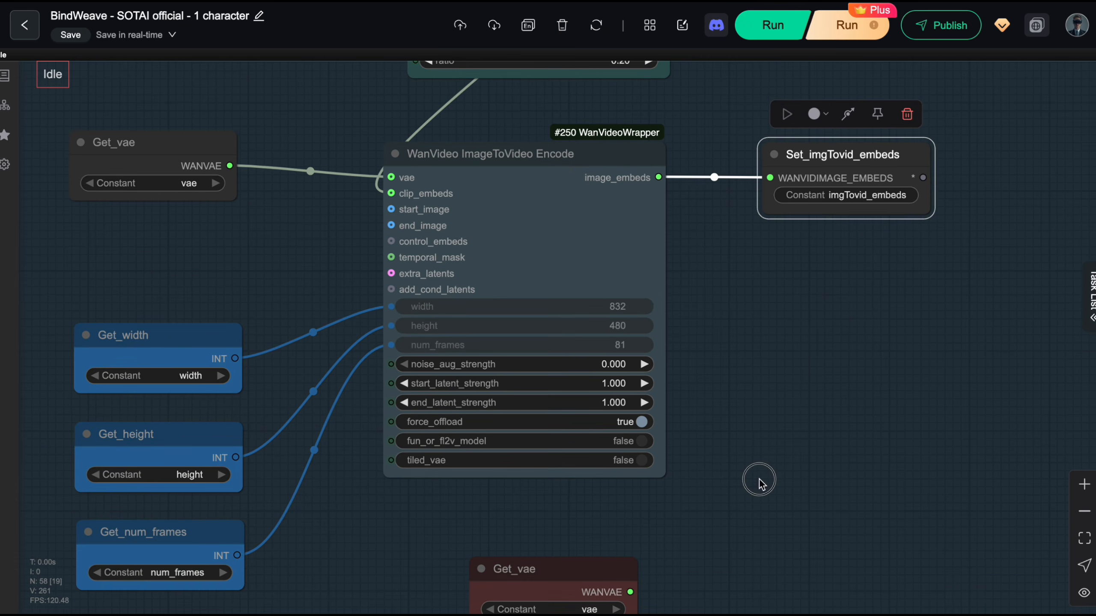
Inspect how Get_resized_image and Get_vae feed the WanVideo Encode Latent Batch node.
{"action": "left_click_drag", "start_coordinate": [759, 483], "coordinate": [738, 151]}
{"action": "left_click", "coordinate": [184, 359]}
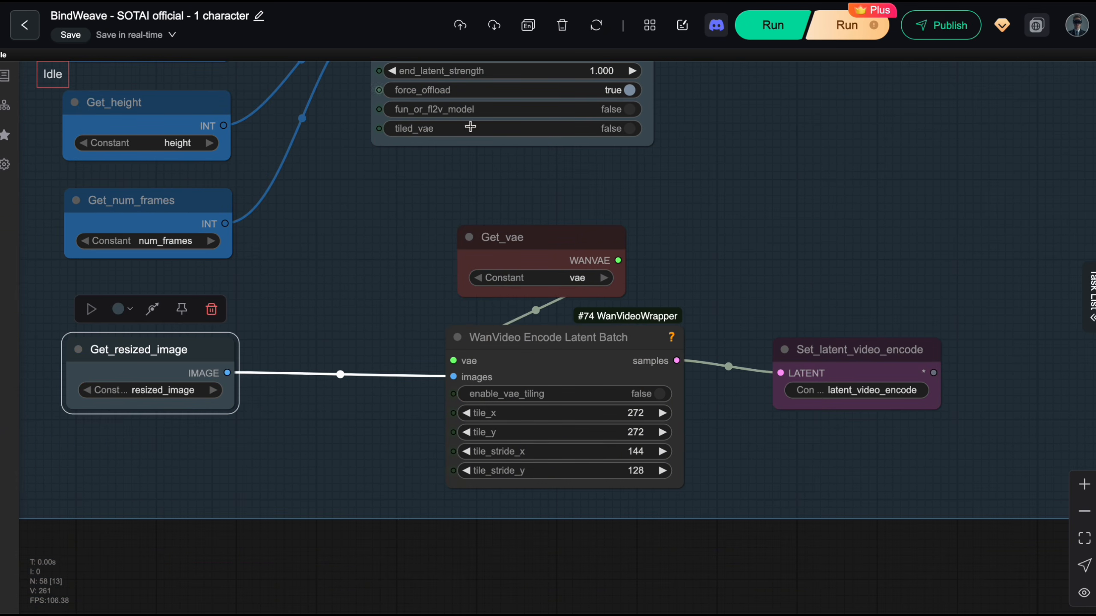
{"action": "left_click", "coordinate": [543, 347]}
{"action": "left_click", "coordinate": [556, 243]}
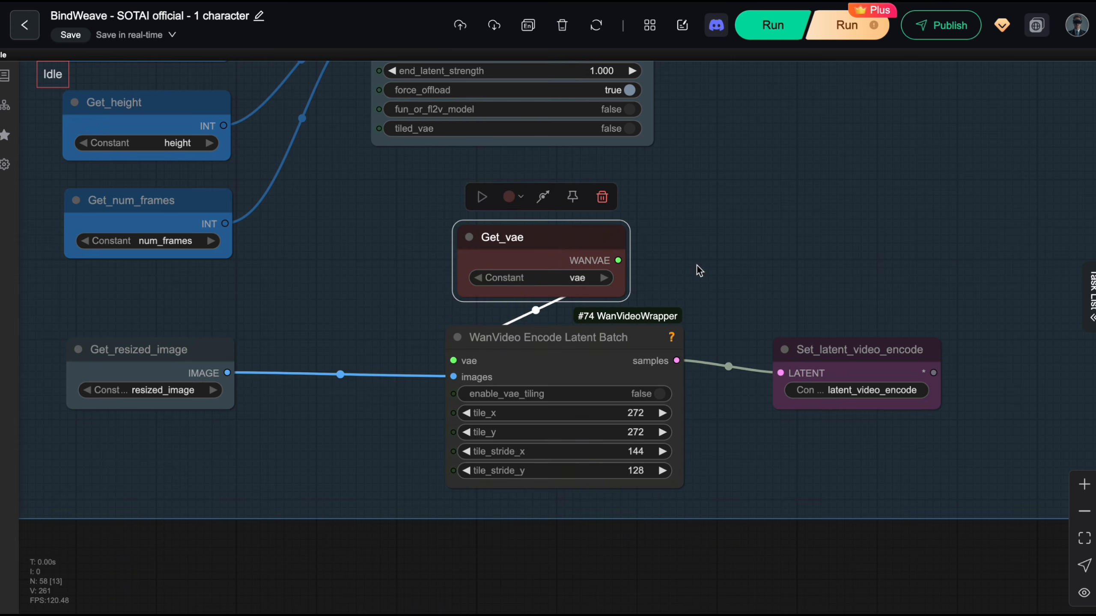
Move the Set_latent_video_encode node slightly up and closer to the WanVideo Encode Latent Batch node.
{"action": "scroll", "coordinate": [637, 299], "scroll_direction": "right", "scroll_amount": 5}
{"action": "left_click_drag", "start_coordinate": [680, 343], "coordinate": [664, 332]}
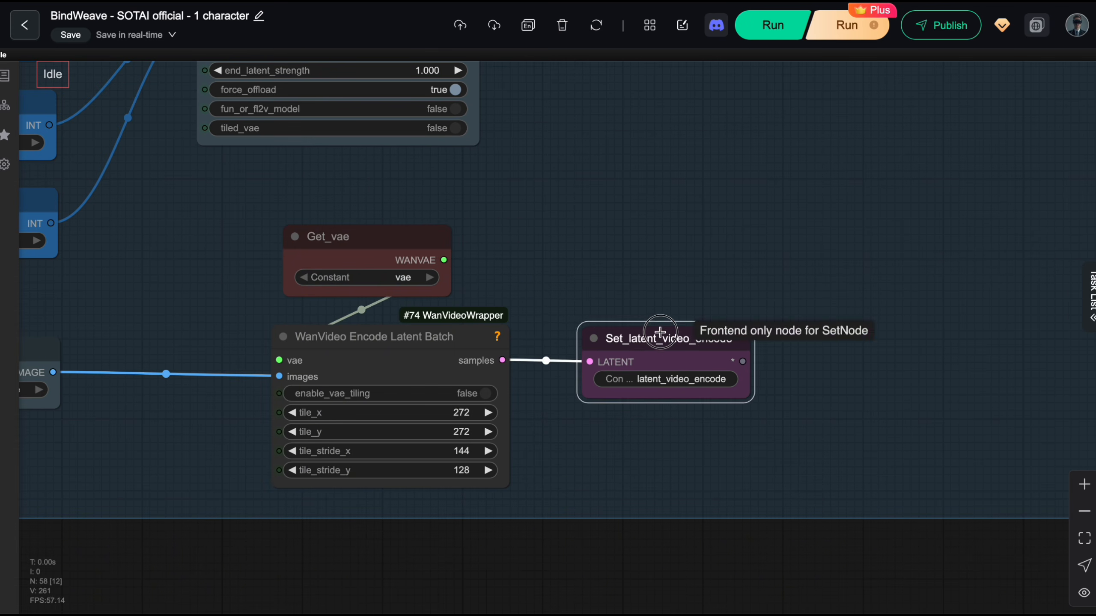
{"action": "left_click", "coordinate": [610, 248]}
{"action": "scroll", "coordinate": [611, 248], "scroll_direction": "left", "scroll_amount": 5}
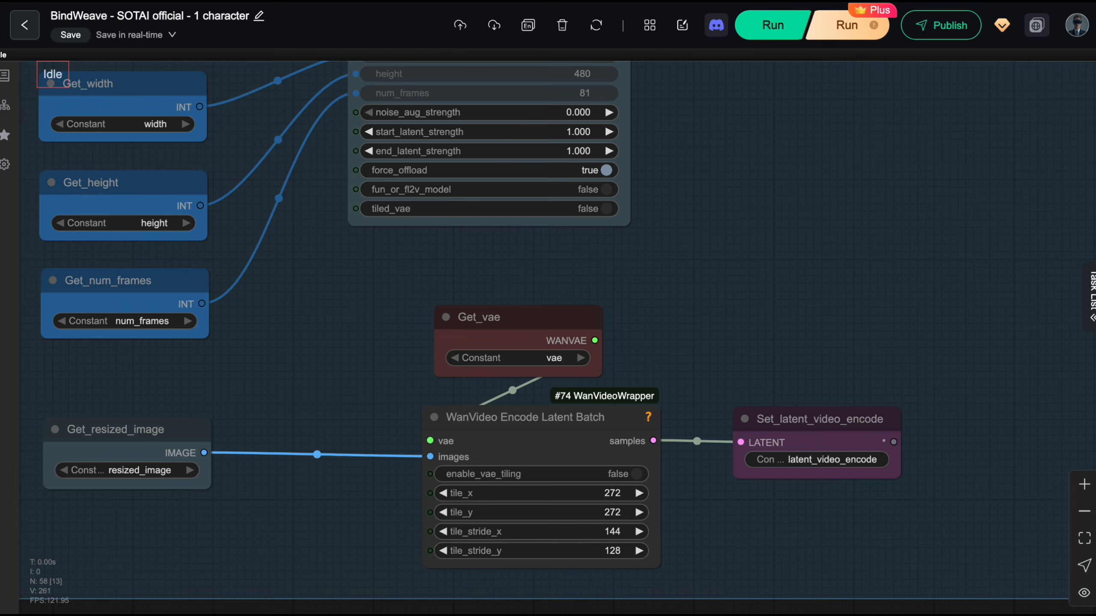
Examine the TextImageEncodeQwenVL section and the Get_resized_image and Get_prompt nodes that supply its inputs.
{"action": "scroll", "coordinate": [821, 363], "scroll_direction": "down", "scroll_amount": 2}
{"action": "left_click_drag", "start_coordinate": [822, 362], "coordinate": [403, 409]}
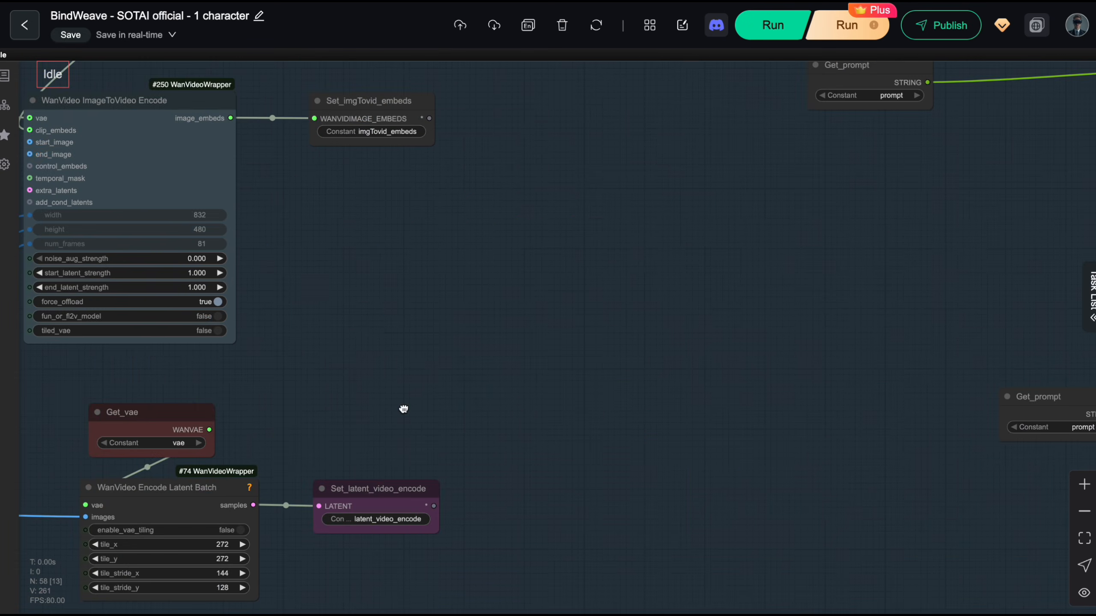
{"action": "left_click_drag", "start_coordinate": [572, 405], "coordinate": [212, 407]}
{"action": "scroll", "coordinate": [325, 406], "scroll_direction": "down", "scroll_amount": 3}
{"action": "left_click_drag", "start_coordinate": [356, 399], "coordinate": [173, 453]}
{"action": "left_click_drag", "start_coordinate": [456, 387], "coordinate": [427, 514]}
{"action": "scroll", "coordinate": [376, 426], "scroll_direction": "up", "scroll_amount": 4}
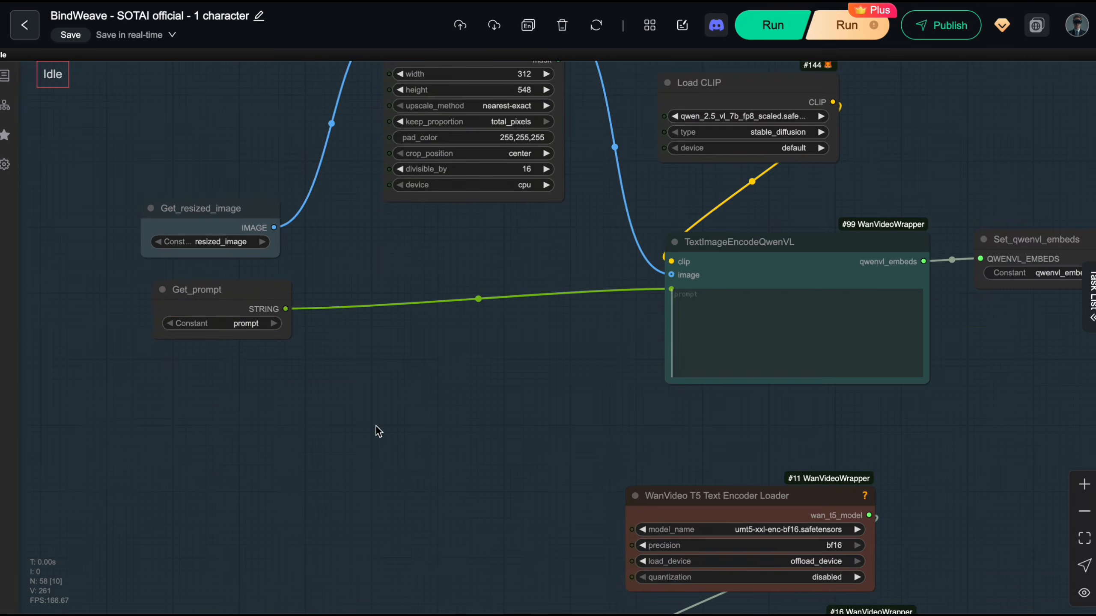
{"action": "scroll", "coordinate": [375, 426], "scroll_direction": "up", "scroll_amount": 3}
{"action": "scroll", "coordinate": [461, 350], "scroll_direction": "right", "scroll_amount": 2}
{"action": "left_click", "coordinate": [259, 346]}
{"action": "left_click", "coordinate": [267, 404]}
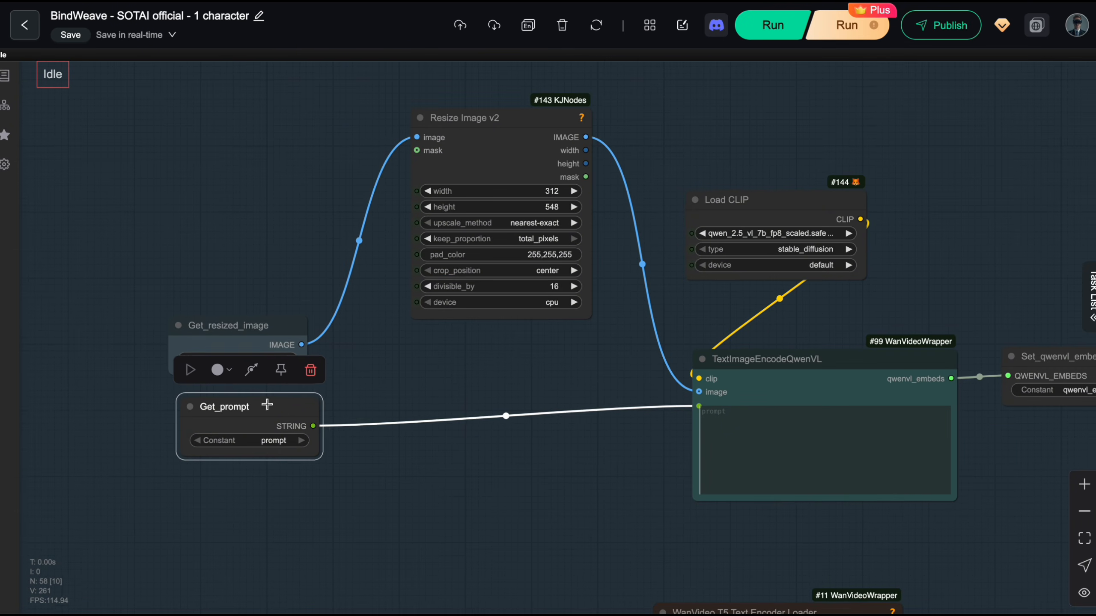
{"action": "scroll", "coordinate": [366, 366], "scroll_direction": "right", "scroll_amount": 2}
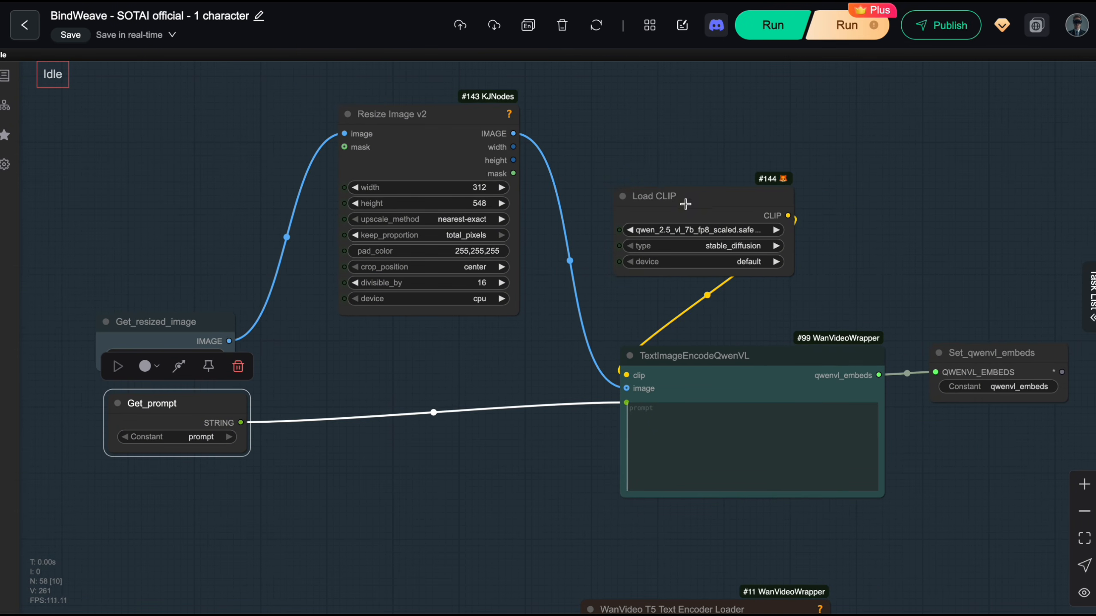
{"action": "key", "text": "Escape"}
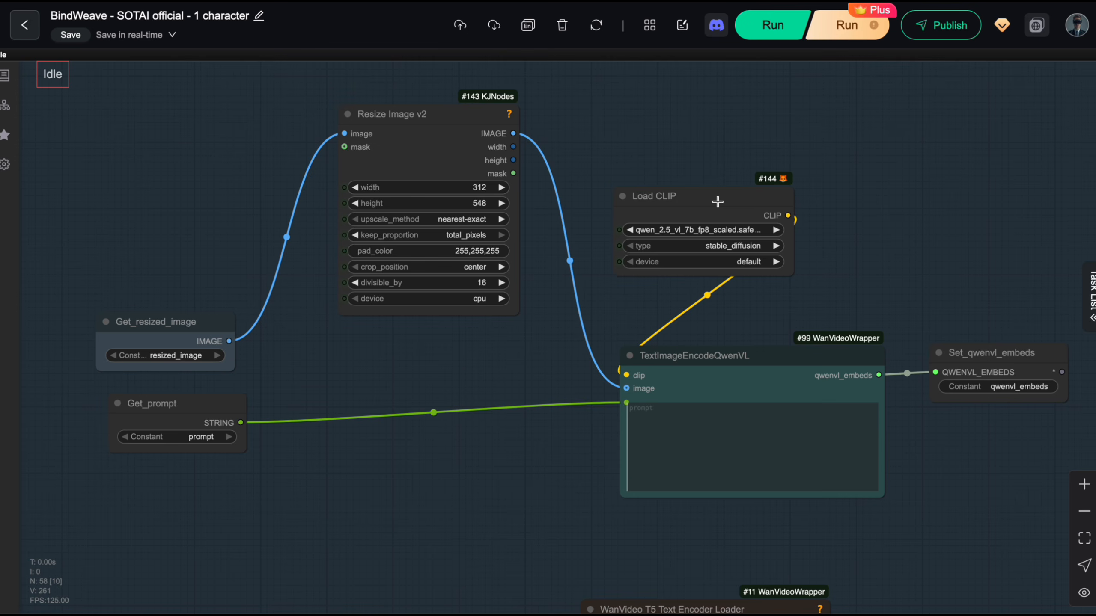
Inspect the Resize Image v2 node's link to TextImageEncodeQwenVL, along with Load CLIP and Set_qwenvl_embeds.
{"action": "left_click", "coordinate": [417, 139]}
{"action": "left_click_drag", "start_coordinate": [845, 186], "coordinate": [866, 198]}
{"action": "scroll", "coordinate": [866, 198], "scroll_direction": "up", "scroll_amount": 1}
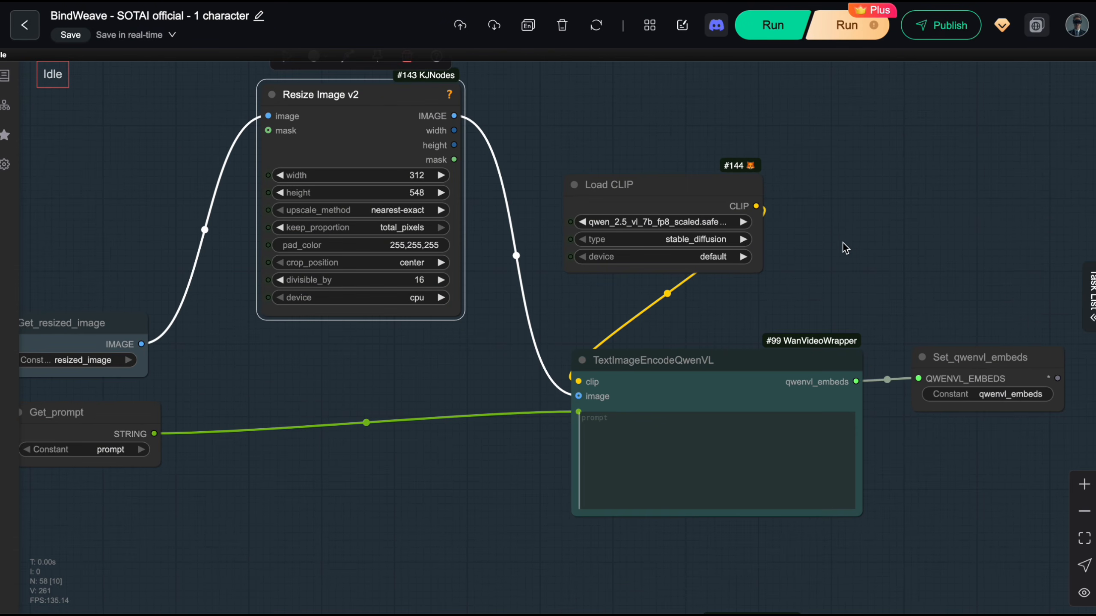
Inspect the T5 text encoding chain: Get_prompt, WanVideo TextEncode, WanVideo T5 Text Encoder Loader and Set_t5_embeds.
{"action": "scroll", "coordinate": [845, 244], "scroll_direction": "down", "scroll_amount": 2}
{"action": "left_click", "coordinate": [528, 433]}
{"action": "left_click_drag", "start_coordinate": [529, 433], "coordinate": [303, 93]}
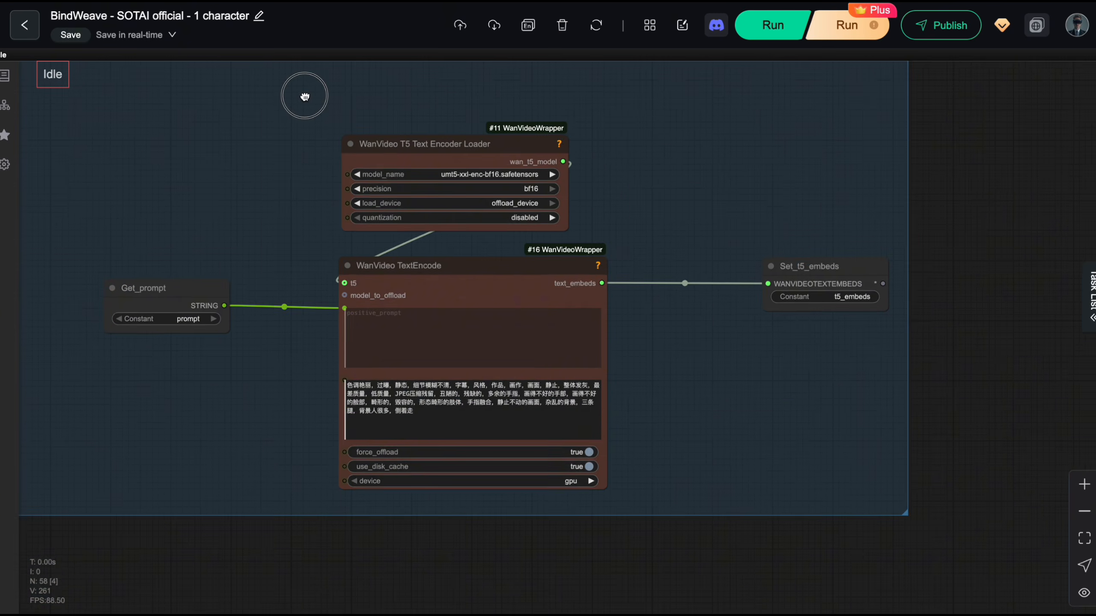
{"action": "scroll", "coordinate": [297, 265], "scroll_direction": "up", "scroll_amount": 1}
{"action": "left_click", "coordinate": [224, 299]}
{"action": "left_click", "coordinate": [481, 276]}
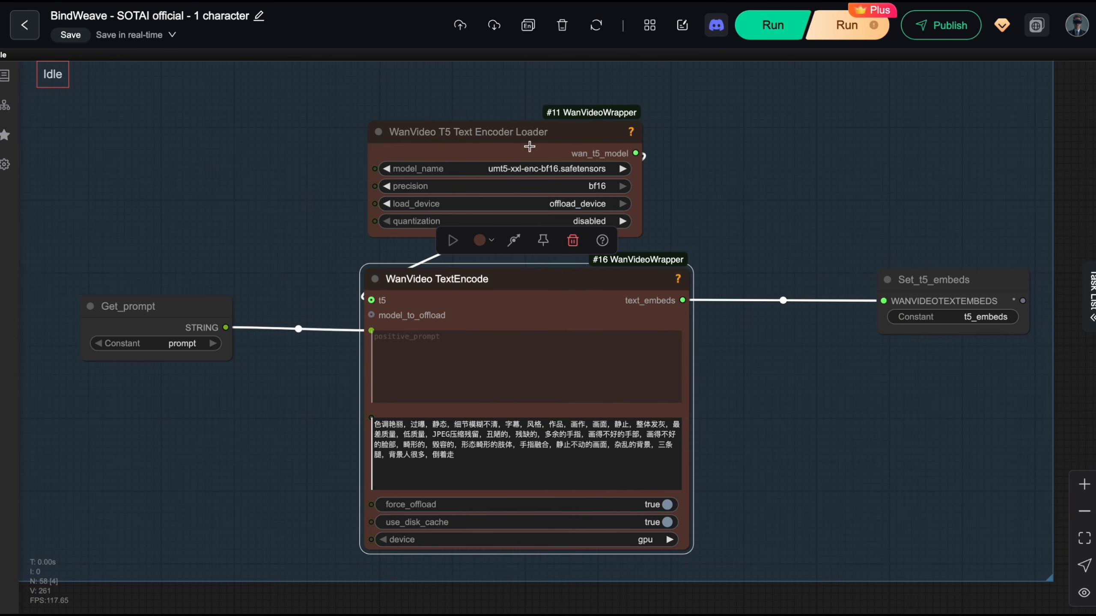
{"action": "left_click", "coordinate": [530, 145]}
{"action": "left_click", "coordinate": [964, 277]}
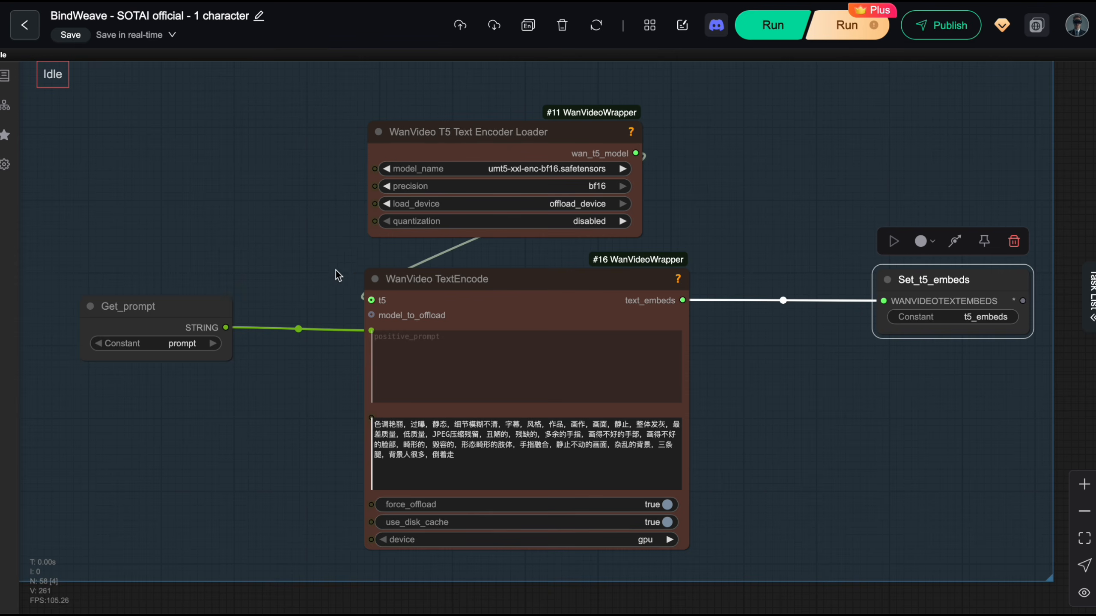
Locate the Stage 3 group and inspect the inputs feeding its WanVideo Add Bindweave Embeds node.
{"action": "scroll", "coordinate": [338, 275], "scroll_direction": "down", "scroll_amount": 10}
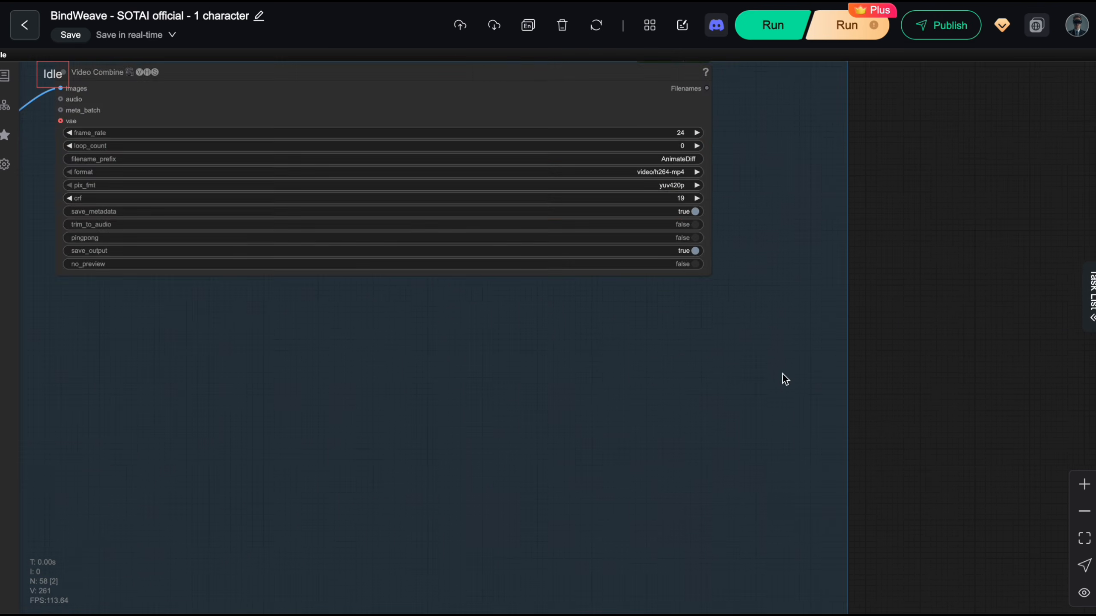
{"action": "scroll", "coordinate": [784, 380], "scroll_direction": "down", "scroll_amount": 3}
{"action": "left_click_drag", "start_coordinate": [788, 422], "coordinate": [1052, 380]}
{"action": "scroll", "coordinate": [705, 373], "scroll_direction": "down", "scroll_amount": 3}
{"action": "left_click_drag", "start_coordinate": [647, 339], "coordinate": [907, 501]}
{"action": "scroll", "coordinate": [908, 502], "scroll_direction": "up", "scroll_amount": 5}
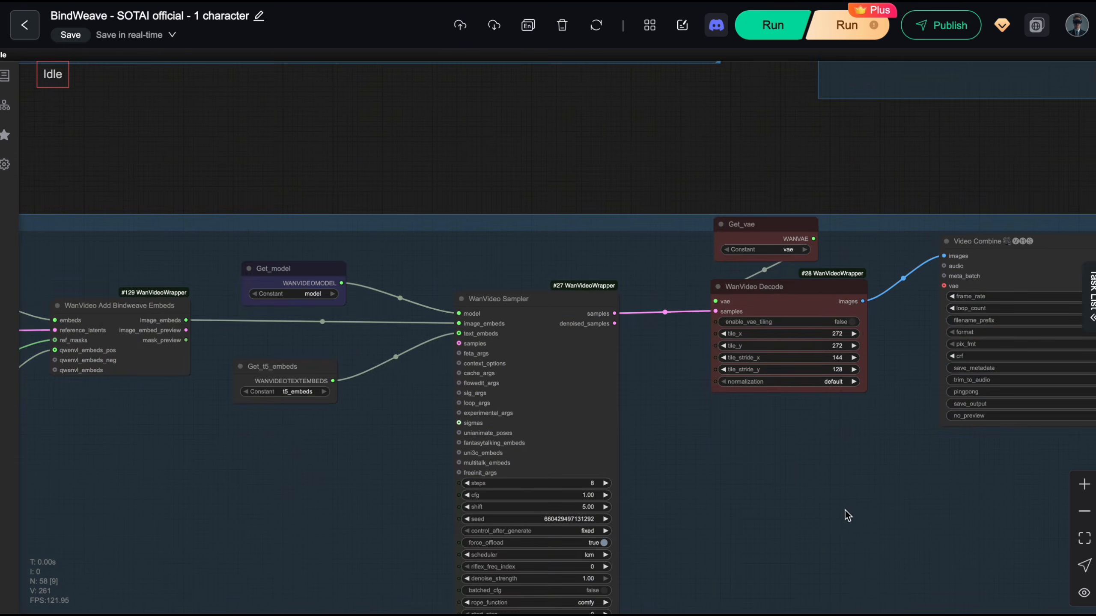
{"action": "scroll", "coordinate": [556, 440], "scroll_direction": "down", "scroll_amount": 5}
{"action": "left_click_drag", "start_coordinate": [556, 440], "coordinate": [711, 456]}
{"action": "scroll", "coordinate": [582, 390], "scroll_direction": "up", "scroll_amount": 3}
{"action": "left_click", "coordinate": [579, 279]}
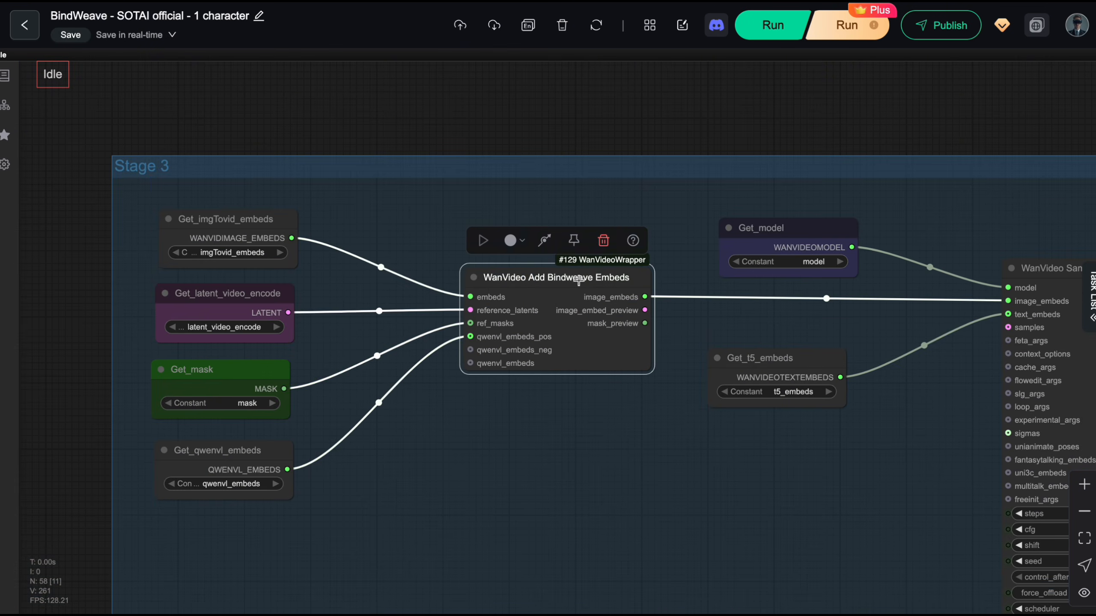
Follow the Bindweave embeds to the WanVideo Sampler and inspect its model and text_embeds connections.
{"action": "left_click_drag", "start_coordinate": [598, 477], "coordinate": [473, 443]}
{"action": "left_click_drag", "start_coordinate": [640, 458], "coordinate": [416, 482]}
{"action": "left_click_drag", "start_coordinate": [869, 460], "coordinate": [691, 460]}
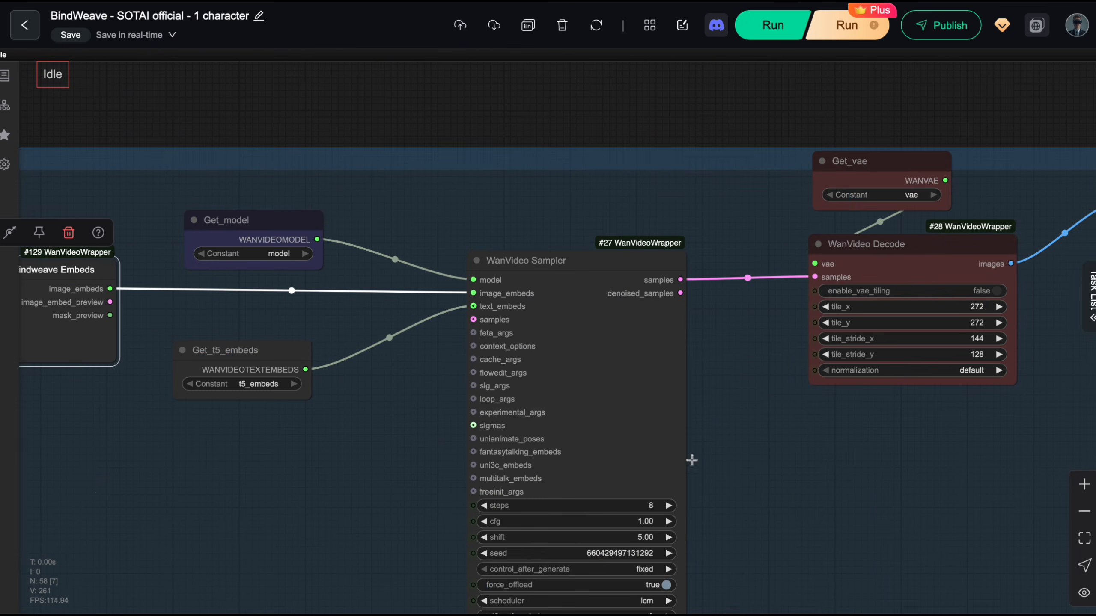
{"action": "left_click_drag", "start_coordinate": [835, 453], "coordinate": [647, 438]}
{"action": "left_click_drag", "start_coordinate": [697, 399], "coordinate": [966, 355]}
{"action": "left_click_drag", "start_coordinate": [635, 261], "coordinate": [617, 269]}
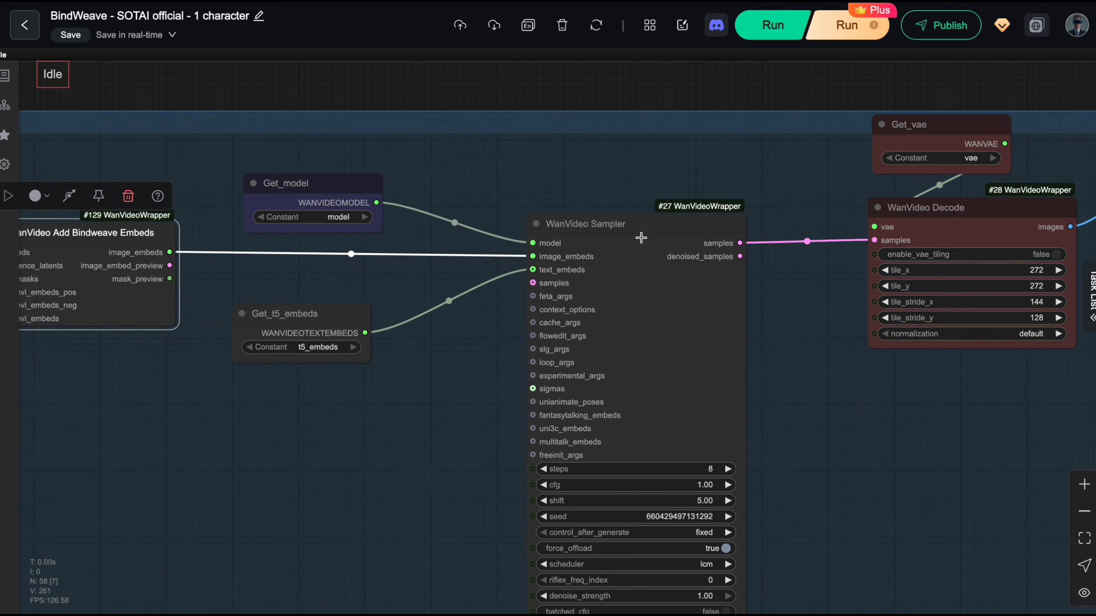
{"action": "left_click", "coordinate": [641, 238]}
Inspect the WanVideo Decode node between the sampler and Video Combine.
{"action": "left_click_drag", "start_coordinate": [883, 383], "coordinate": [702, 284]}
{"action": "left_click", "coordinate": [701, 285]}
{"action": "left_click_drag", "start_coordinate": [848, 311], "coordinate": [499, 397]}
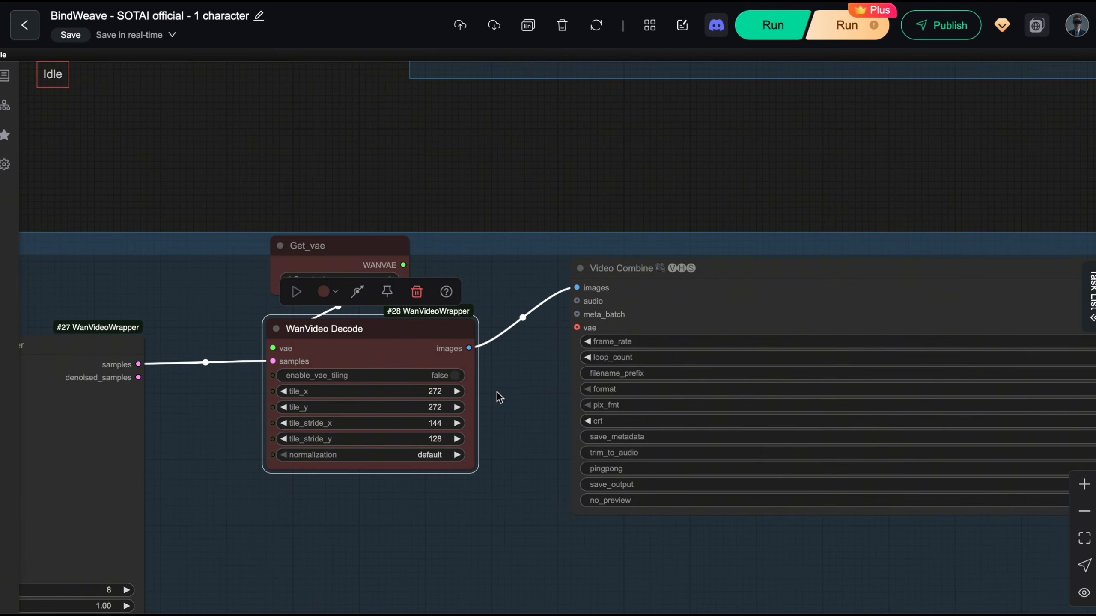
Examine the Video Combine node's output settings, including frame rate, format and filename prefix.
{"action": "left_click", "coordinate": [692, 271]}
{"action": "left_click_drag", "start_coordinate": [759, 203], "coordinate": [457, 125]}
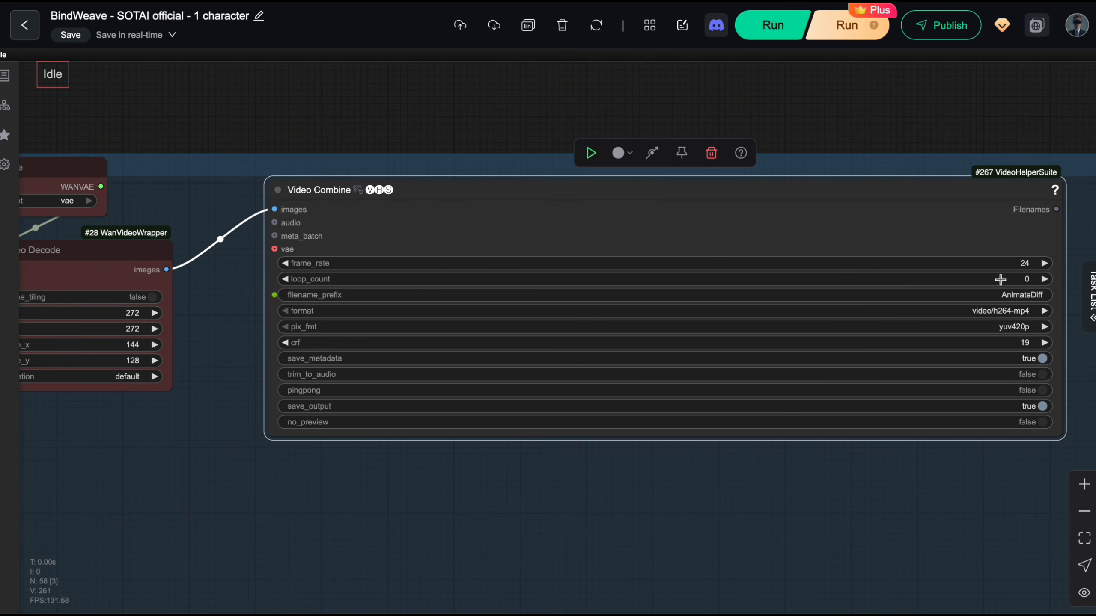
{"action": "scroll", "coordinate": [1000, 279], "scroll_direction": "up", "scroll_amount": 3}
{"action": "scroll", "coordinate": [1010, 275], "scroll_direction": "down", "scroll_amount": 4}
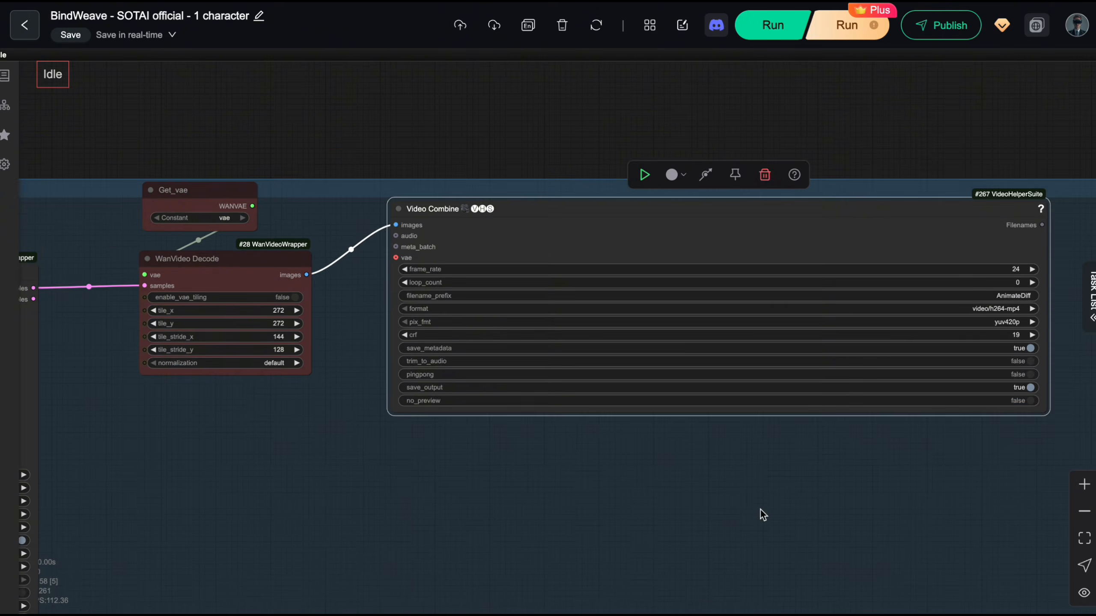
Review the complete Stage 3 chain from the embeds nodes through sampling and decoding to Video Combine.
{"action": "left_click_drag", "start_coordinate": [760, 514], "coordinate": [811, 461]}
{"action": "scroll", "coordinate": [798, 470], "scroll_direction": "down", "scroll_amount": 4}
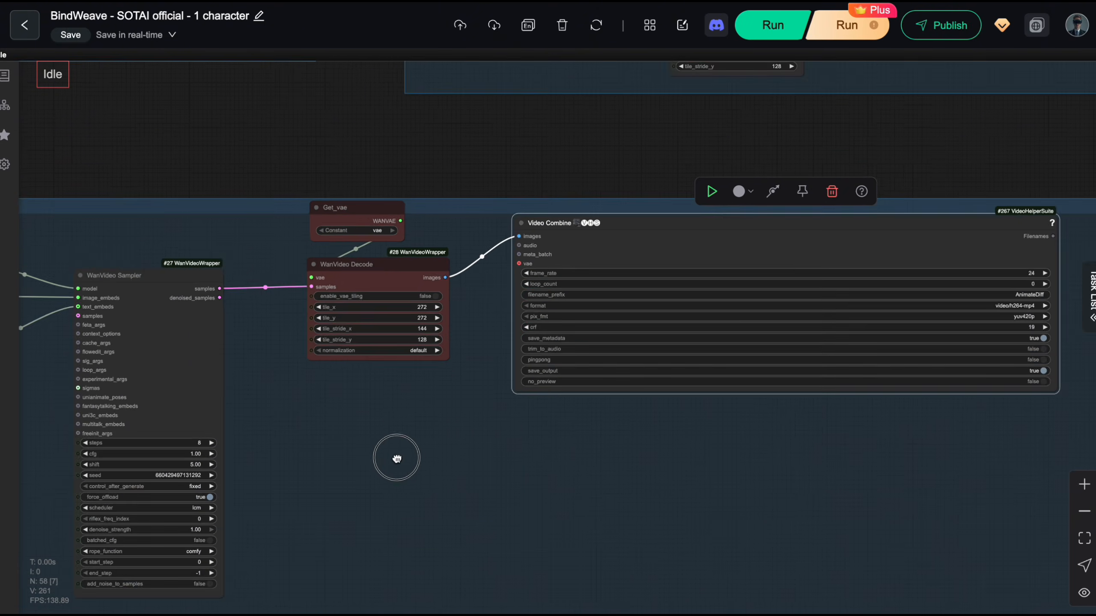
{"action": "left_click_drag", "start_coordinate": [393, 457], "coordinate": [702, 435]}
{"action": "scroll", "coordinate": [707, 445], "scroll_direction": "down", "scroll_amount": 2}
{"action": "scroll", "coordinate": [710, 454], "scroll_direction": "down", "scroll_amount": 1}
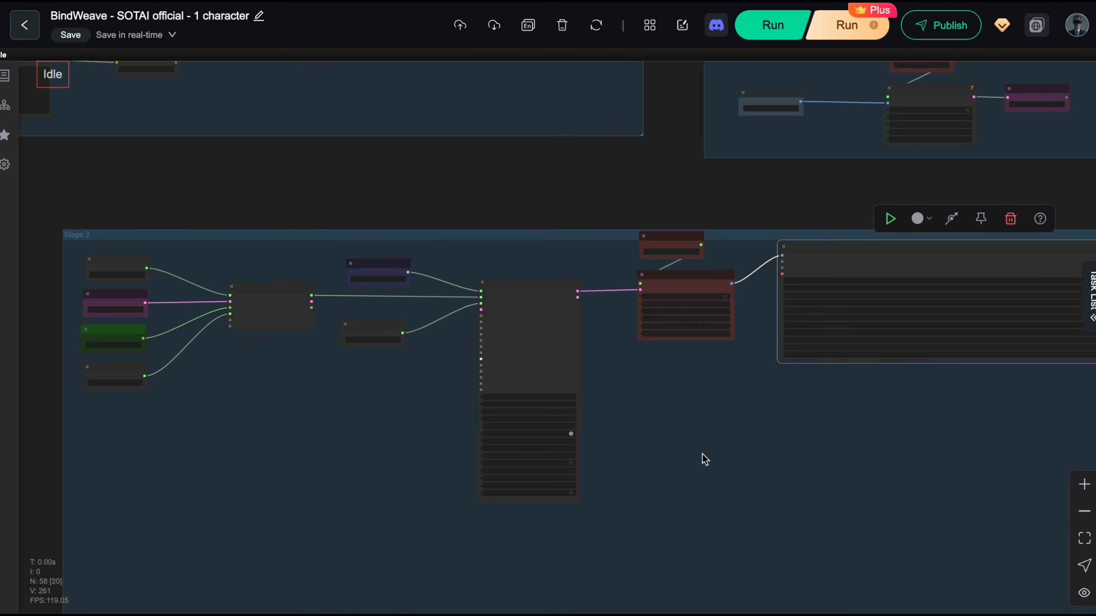
{"action": "left_click", "coordinate": [699, 437]}
{"action": "mouse_move", "coordinate": [694, 454]}
{"action": "left_mouse_down"}
{"action": "mouse_move", "coordinate": [618, 440]}
{"action": "mouse_move", "coordinate": [558, 448]}
{"action": "mouse_move", "coordinate": [679, 461]}
{"action": "left_mouse_up"}
{"action": "scroll", "coordinate": [679, 461], "scroll_direction": "up", "scroll_amount": 1}
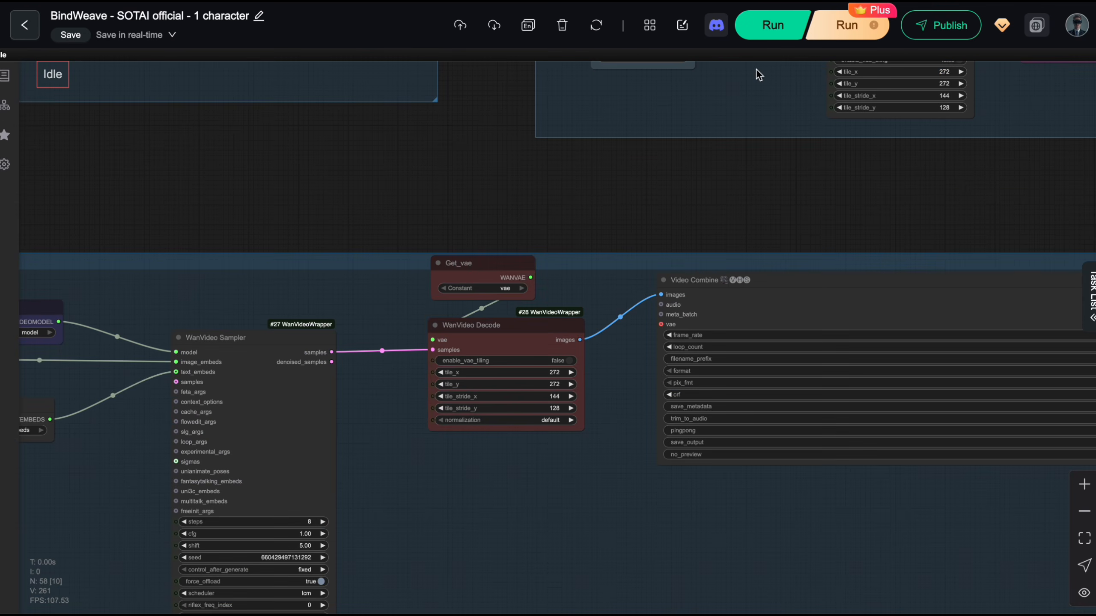
Run the one-character BindWeave workflow to generate the video.
{"action": "left_click", "coordinate": [772, 25]}
{"action": "scroll", "coordinate": [703, 158], "scroll_direction": "down", "scroll_amount": 3}
{"action": "left_click_drag", "start_coordinate": [702, 169], "coordinate": [629, 233]}
{"action": "scroll", "coordinate": [760, 237], "scroll_direction": "down", "scroll_amount": 2}
{"action": "scroll", "coordinate": [664, 235], "scroll_direction": "down", "scroll_amount": 1}
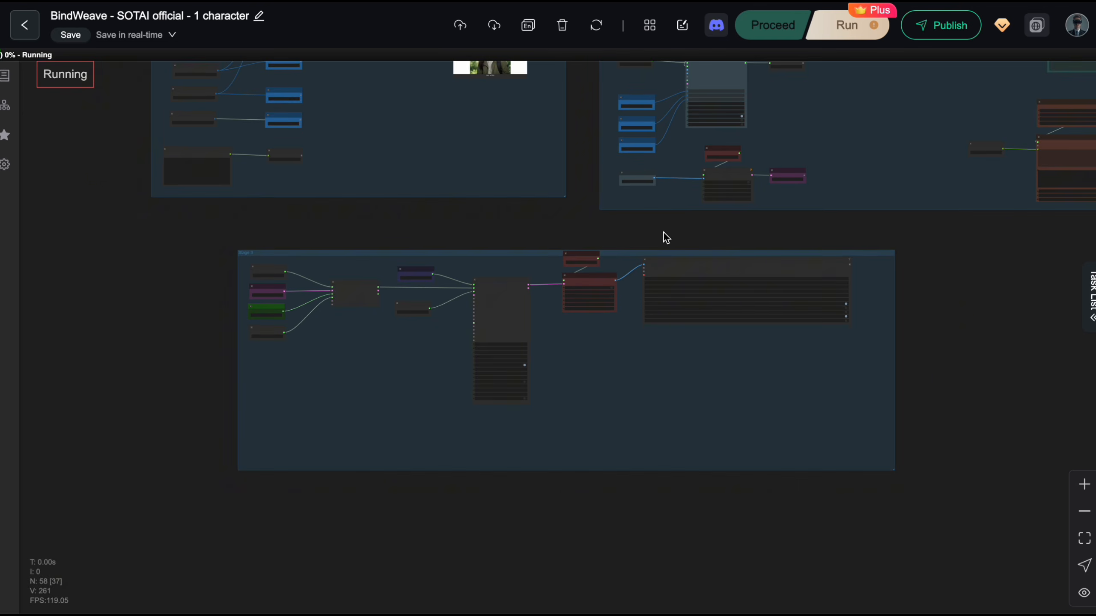
{"action": "scroll", "coordinate": [745, 421], "scroll_direction": "up", "scroll_amount": 7}
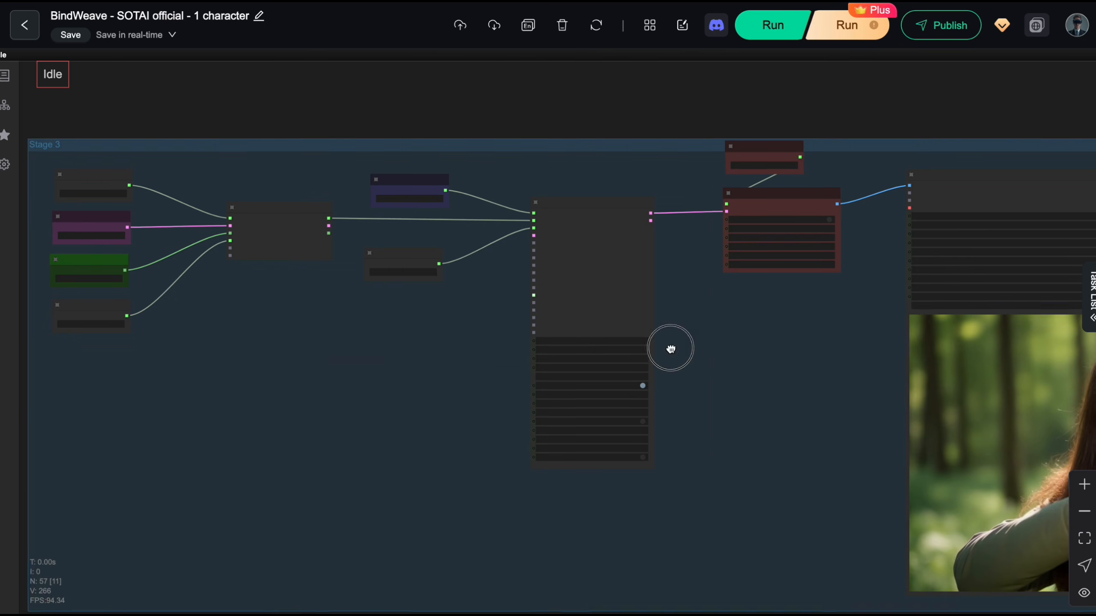
Examine the generated video of the character in the Video Combine preview.
{"action": "left_click_drag", "start_coordinate": [670, 347], "coordinate": [398, 519]}
{"action": "scroll", "coordinate": [343, 471], "scroll_direction": "down", "scroll_amount": 1}
{"action": "left_click_drag", "start_coordinate": [277, 406], "coordinate": [391, 448]}
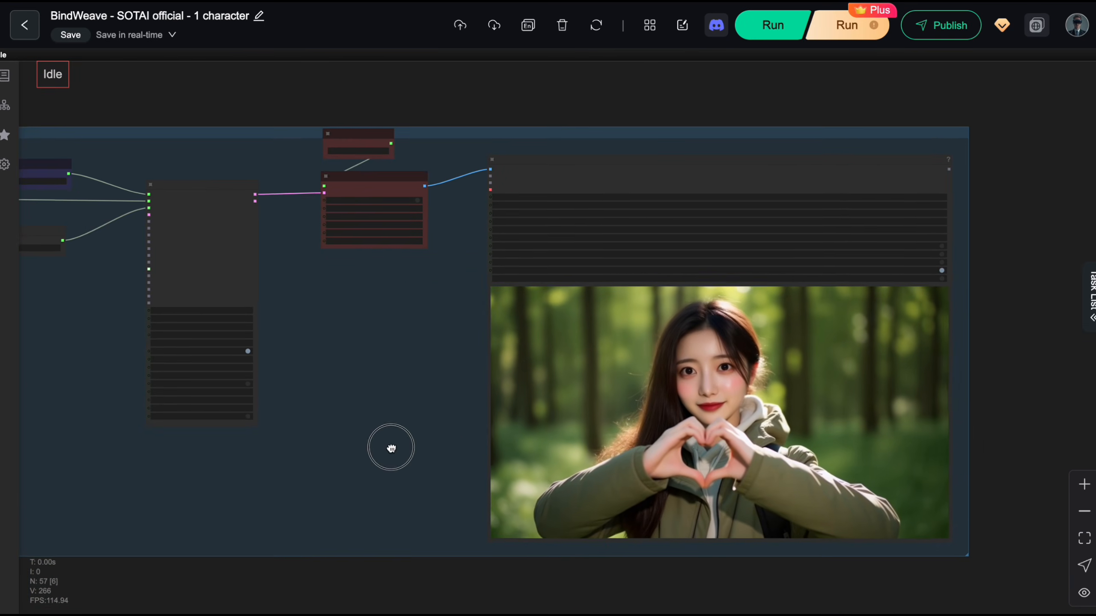
{"action": "scroll", "coordinate": [427, 402], "scroll_direction": "up", "scroll_amount": 2}
{"action": "left_click_drag", "start_coordinate": [433, 394], "coordinate": [281, 379]}
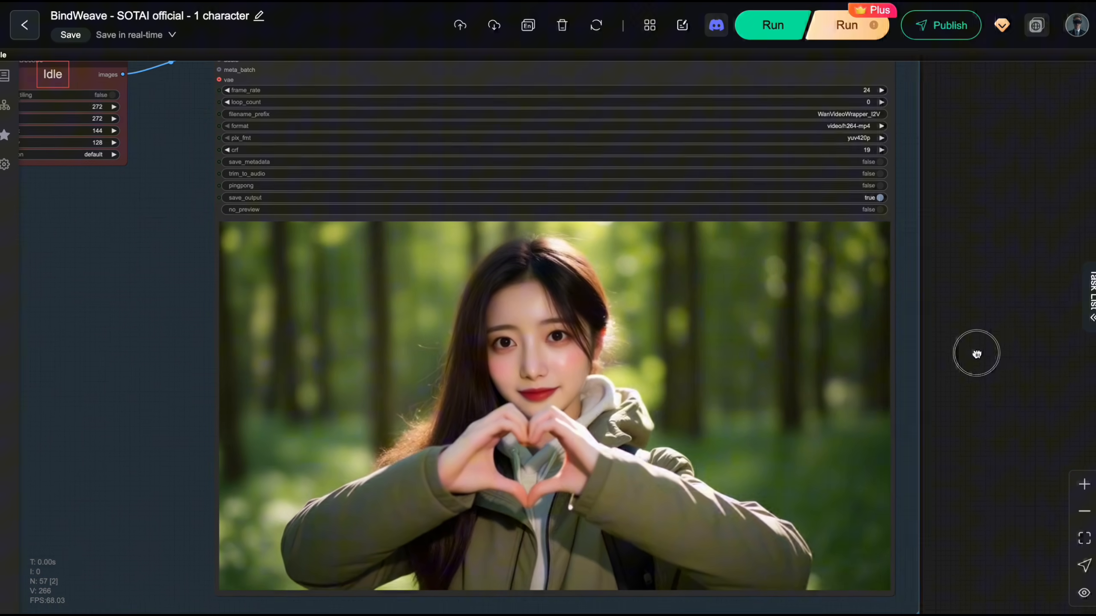
{"action": "left_click_drag", "start_coordinate": [978, 350], "coordinate": [975, 331]}
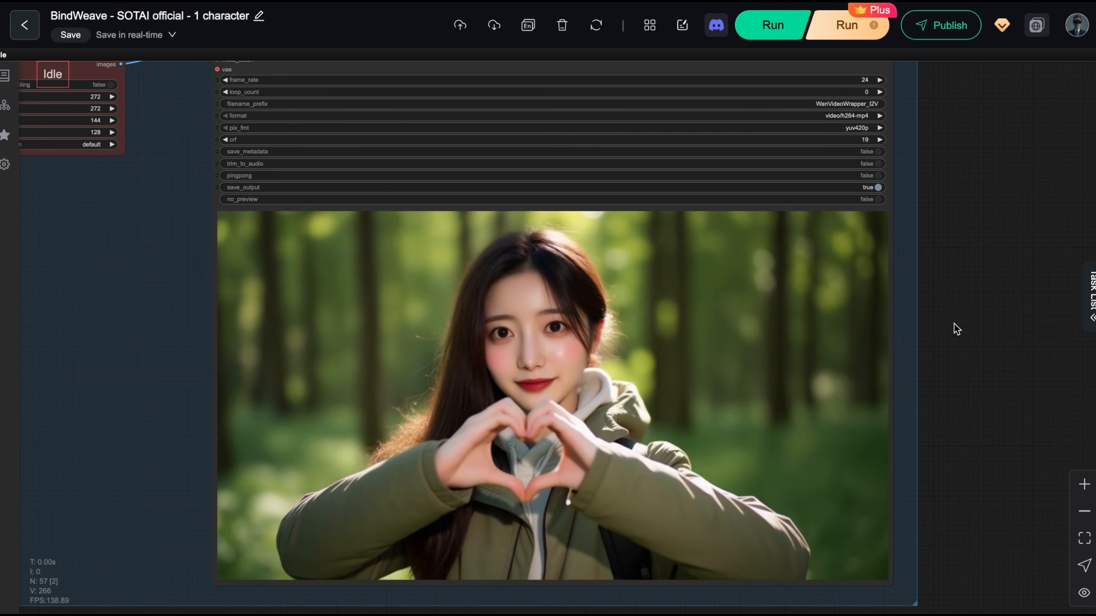
{"action": "left_click", "coordinate": [952, 324]}
{"action": "left_click_drag", "start_coordinate": [951, 324], "coordinate": [925, 322]}
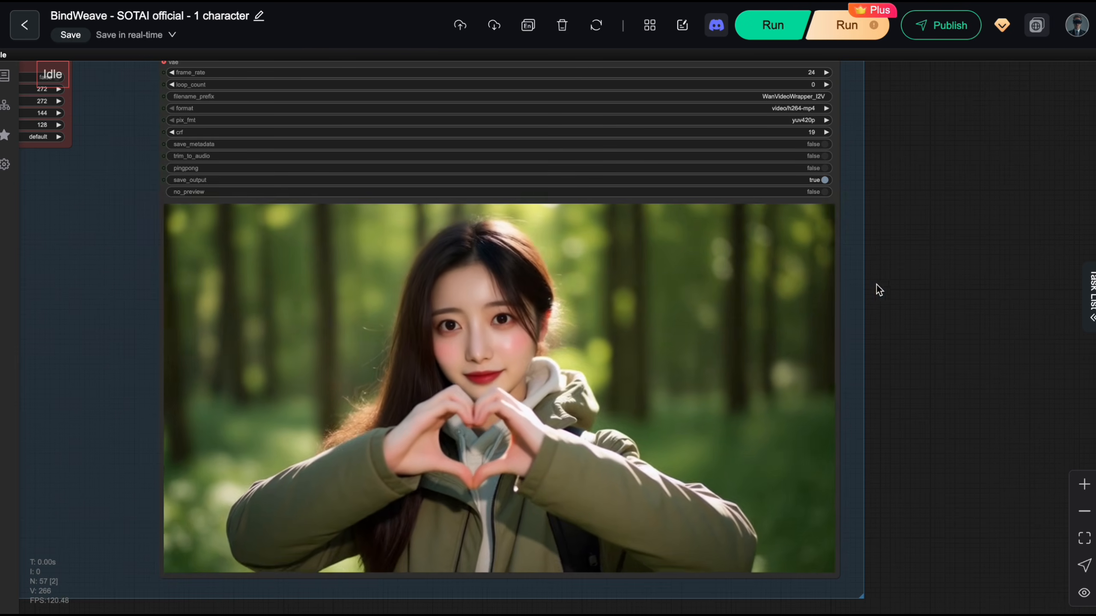
{"action": "left_click_drag", "start_coordinate": [876, 285], "coordinate": [956, 288]}
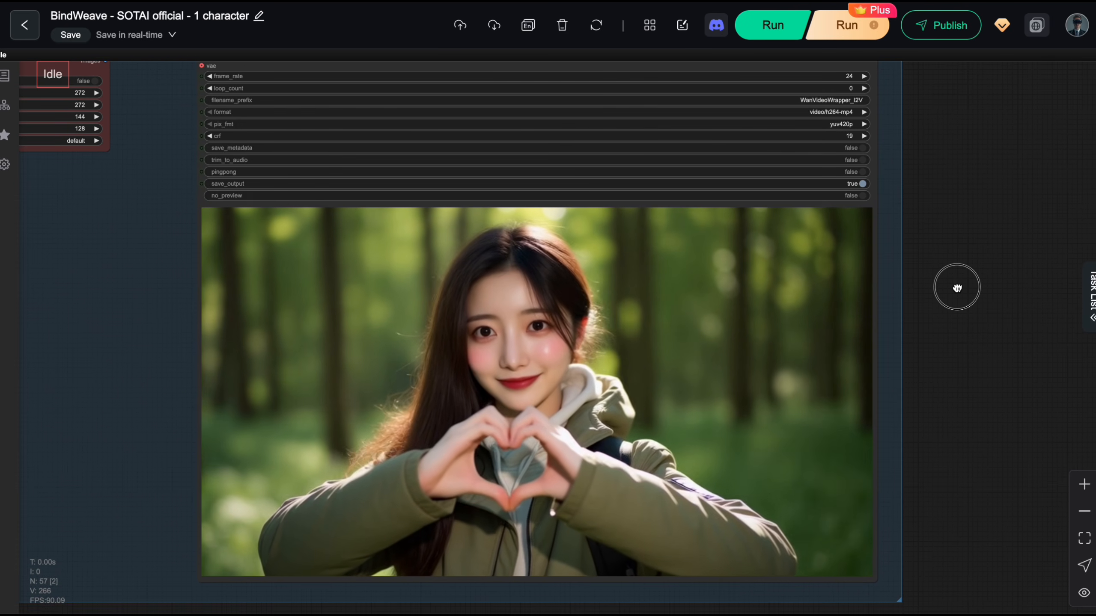
Survey the finished workflow as a whole, comparing the reference image, the encoding groups and the generated video.
{"action": "scroll", "coordinate": [966, 298], "scroll_direction": "down", "scroll_amount": 5}
{"action": "scroll", "coordinate": [969, 298], "scroll_direction": "down", "scroll_amount": 2}
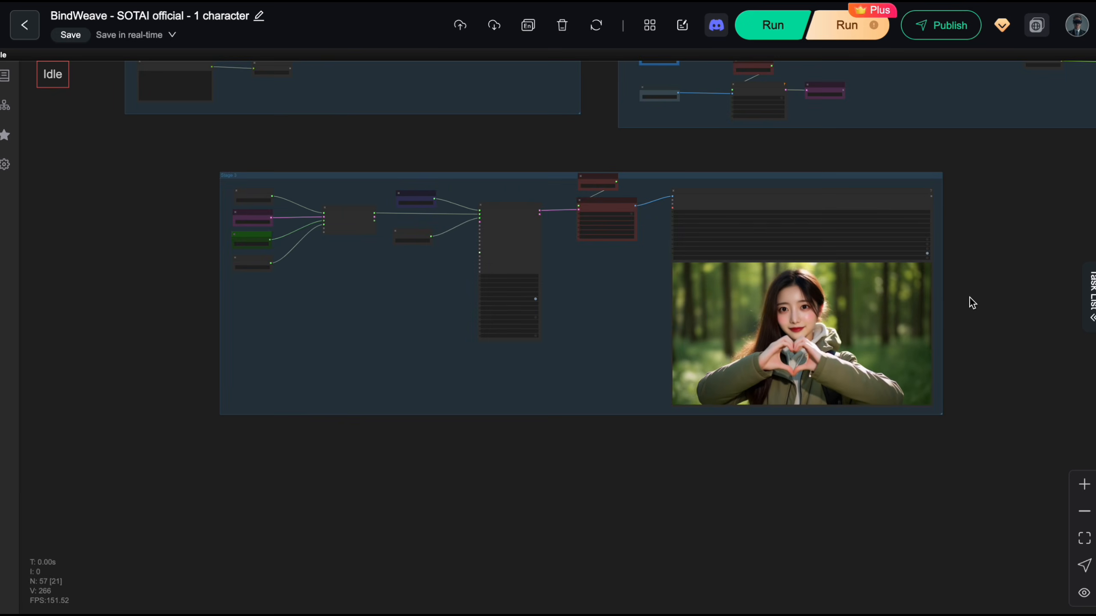
{"action": "left_click_drag", "start_coordinate": [981, 186], "coordinate": [776, 333]}
{"action": "scroll", "coordinate": [885, 427], "scroll_direction": "down", "scroll_amount": 1}
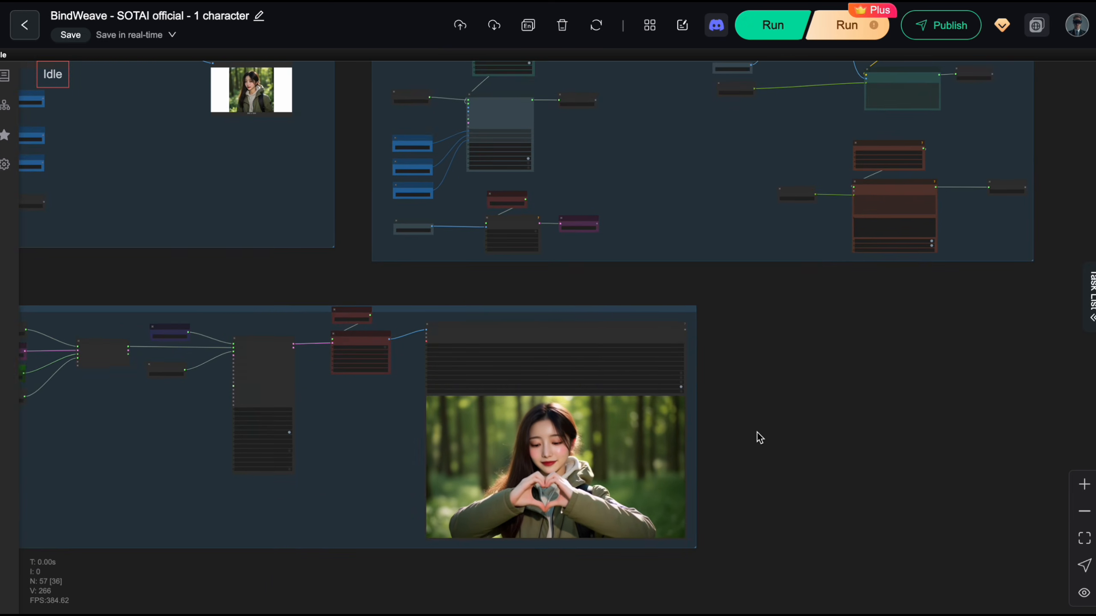
{"action": "left_click_drag", "start_coordinate": [755, 438], "coordinate": [922, 462]}
{"action": "left_click_drag", "start_coordinate": [472, 341], "coordinate": [527, 381]}
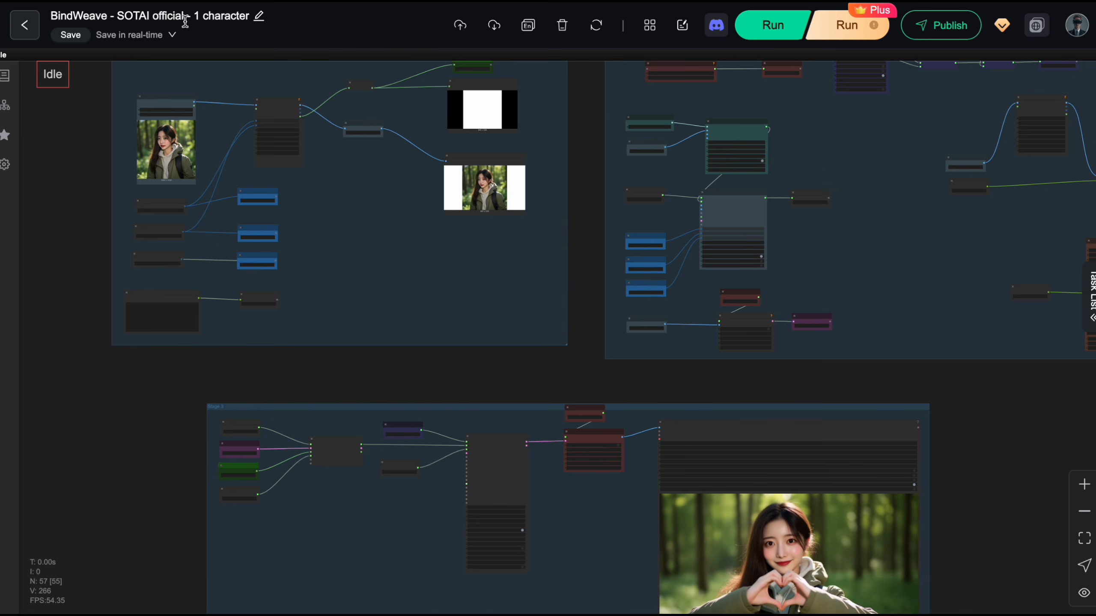
{"action": "scroll", "coordinate": [476, 310], "scroll_direction": "down", "scroll_amount": 3}
{"action": "left_click_drag", "start_coordinate": [516, 350], "coordinate": [269, 338]}
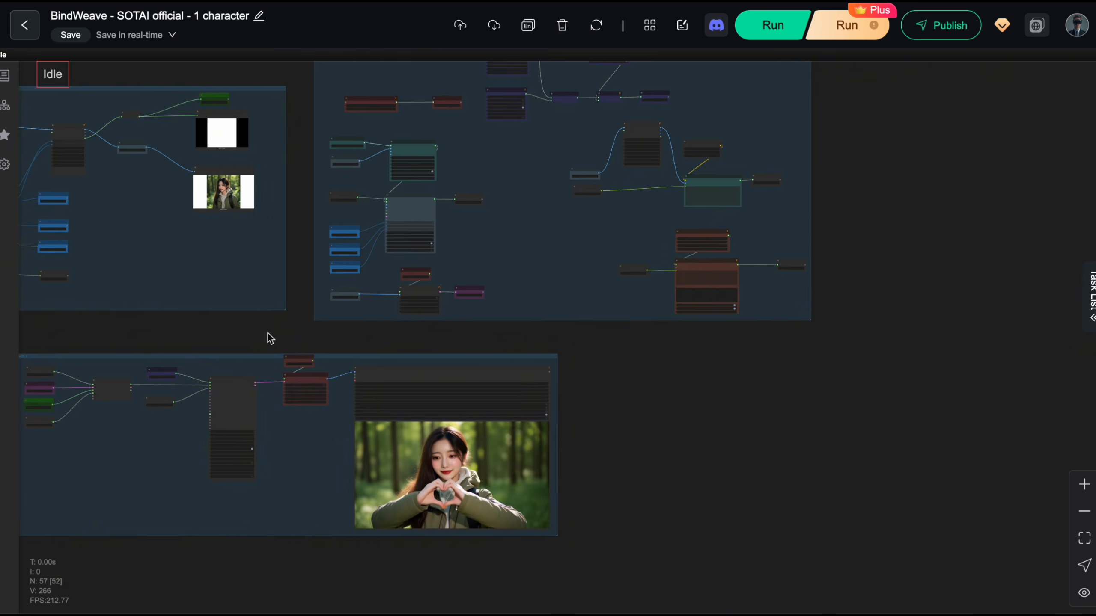
{"action": "scroll", "coordinate": [660, 389], "scroll_direction": "up", "scroll_amount": 1}
{"action": "left_click_drag", "start_coordinate": [655, 383], "coordinate": [673, 363]}
{"action": "scroll", "coordinate": [675, 367], "scroll_direction": "up", "scroll_amount": 1}
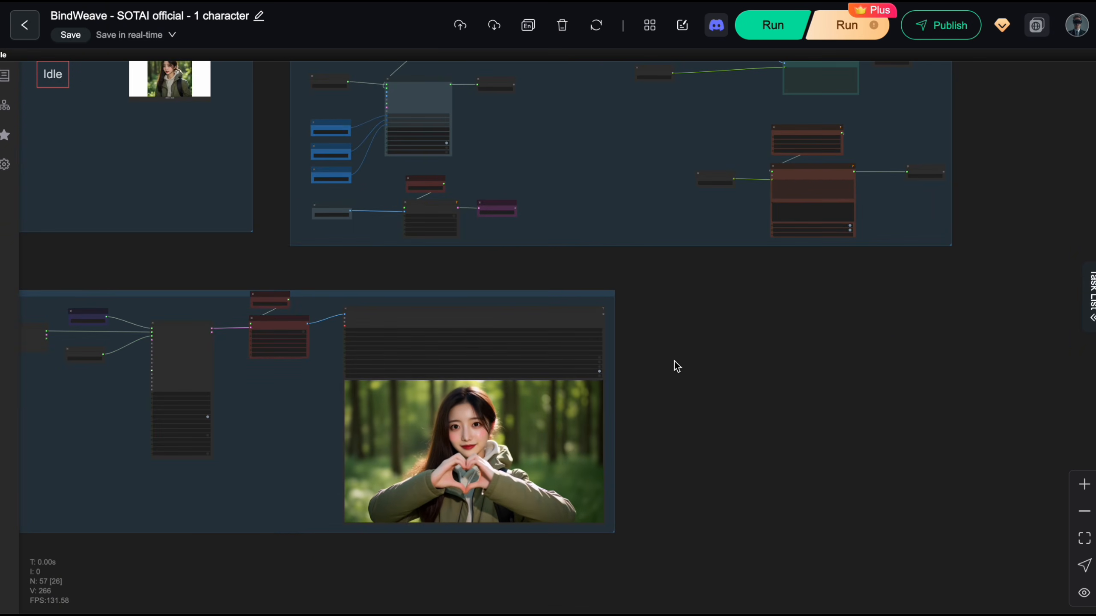